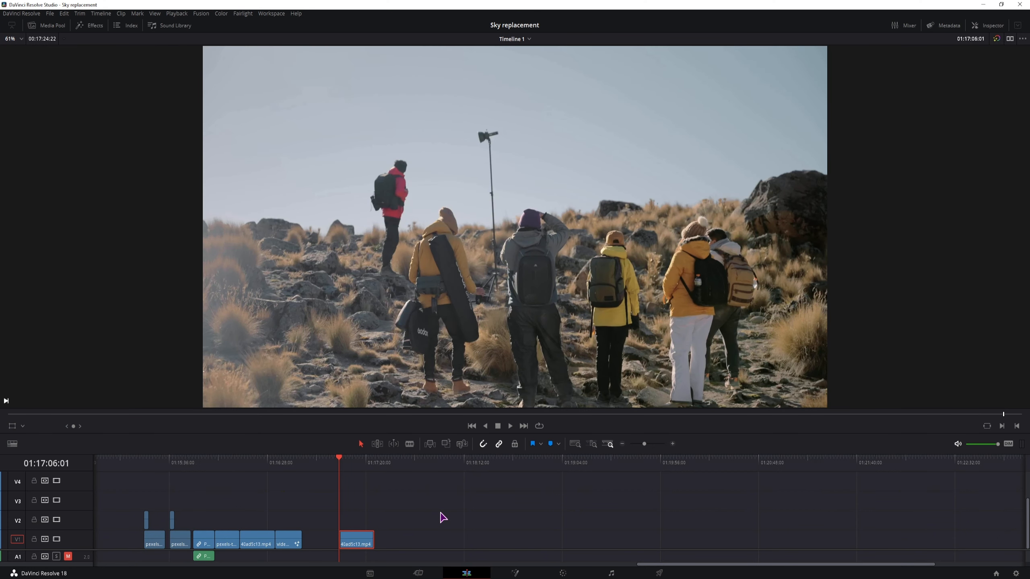
Review the sample landscape, beach and riverside clips along the timeline, ending at the hikers clip.
{"action": "scroll", "coordinate": [534, 509], "scroll_direction": "left", "scroll_amount": 3}
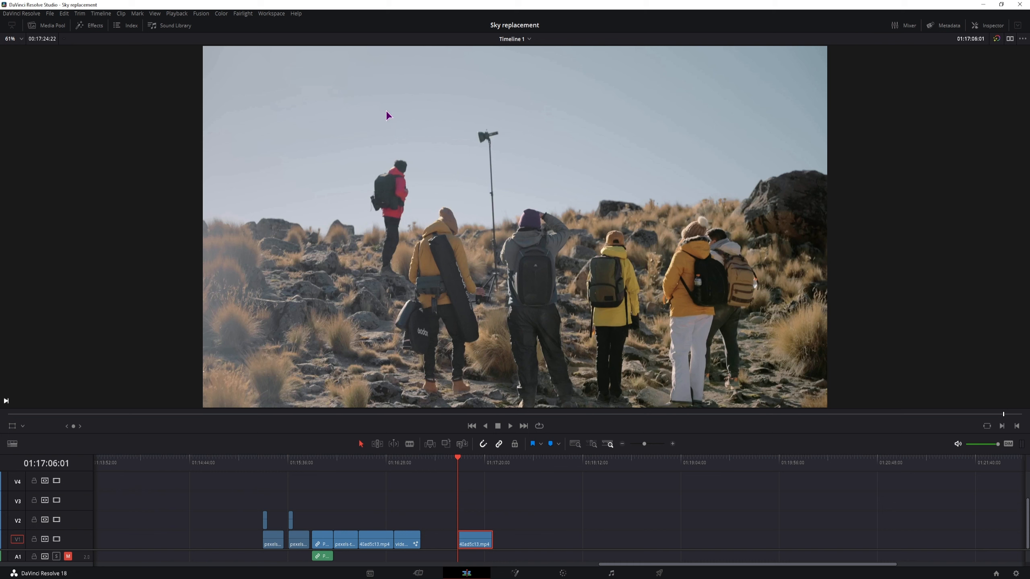
{"action": "scroll", "coordinate": [244, 507], "scroll_direction": "left", "scroll_amount": 10}
{"action": "left_click", "coordinate": [487, 465]}
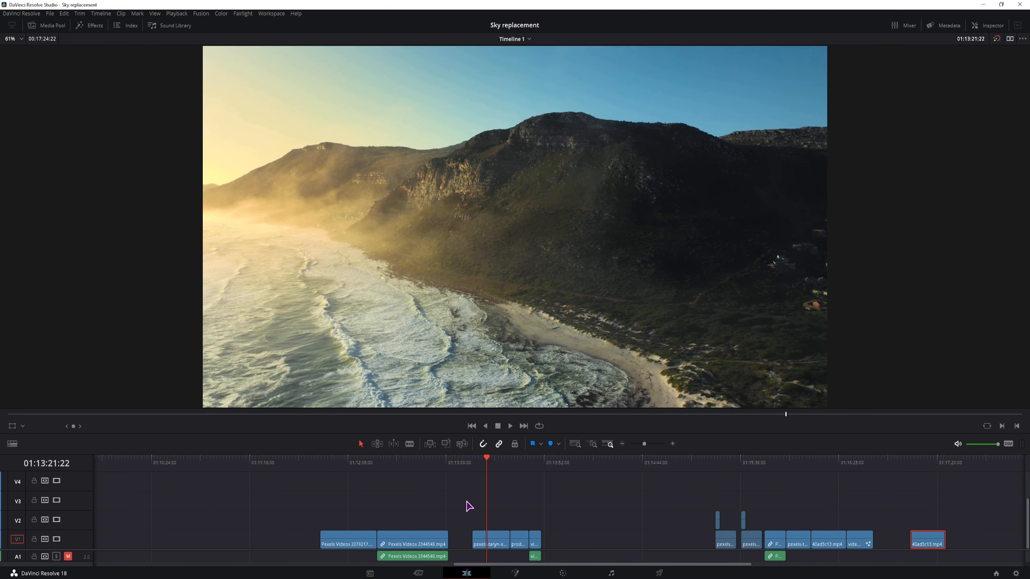
{"action": "left_click", "coordinate": [512, 466]}
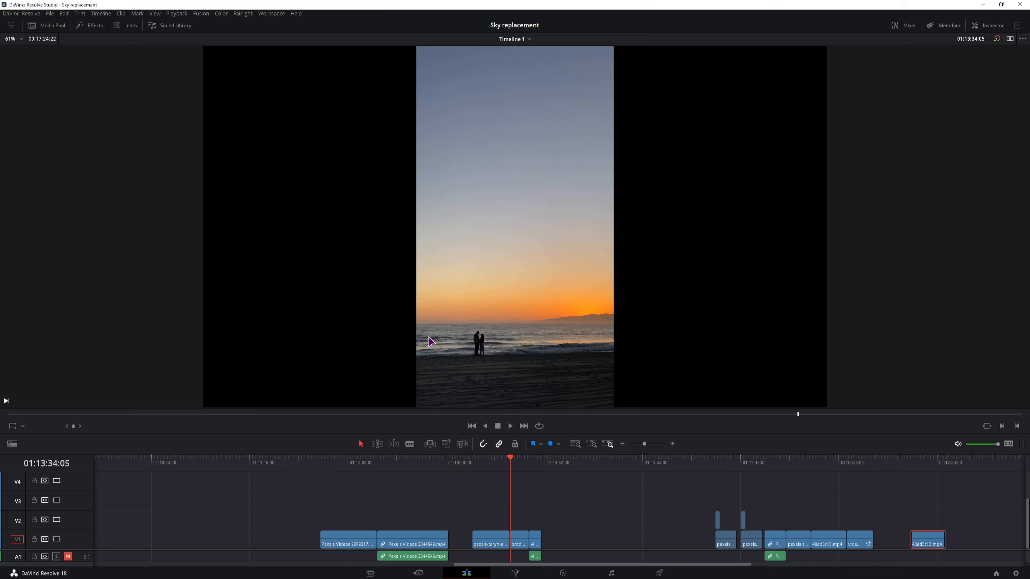
{"action": "left_click_drag", "start_coordinate": [718, 488], "coordinate": [708, 486]}
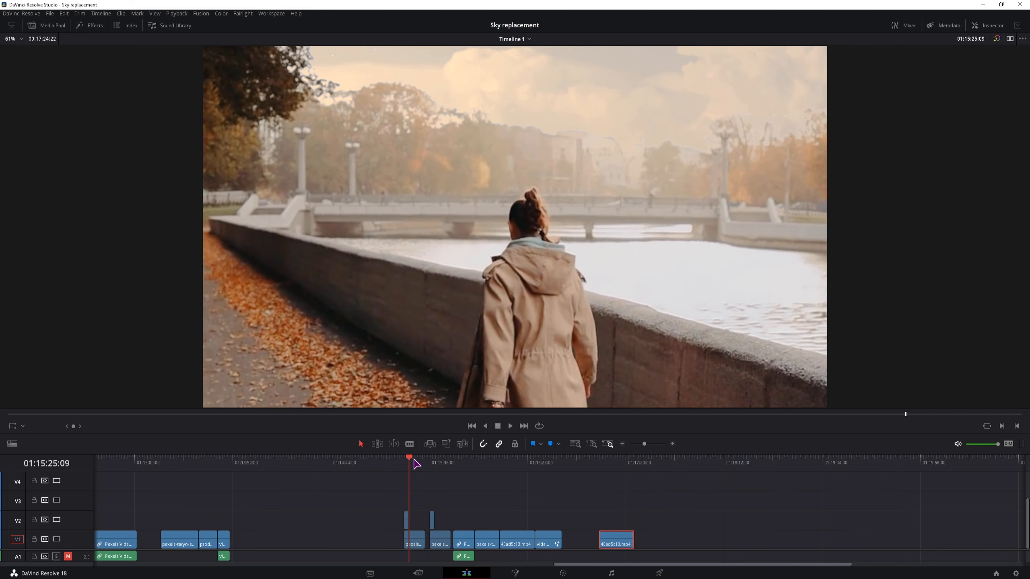
{"action": "left_click", "coordinate": [411, 466]}
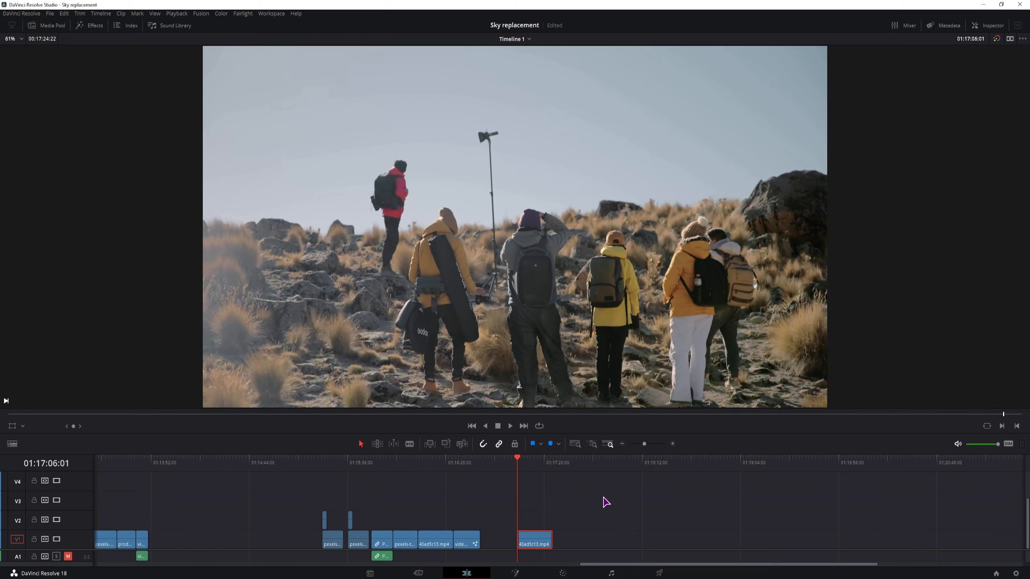
Bring the hikers clip into the Color page and sample its sky with the HSL qualifier on the first node.
{"action": "left_click", "coordinate": [563, 574]}
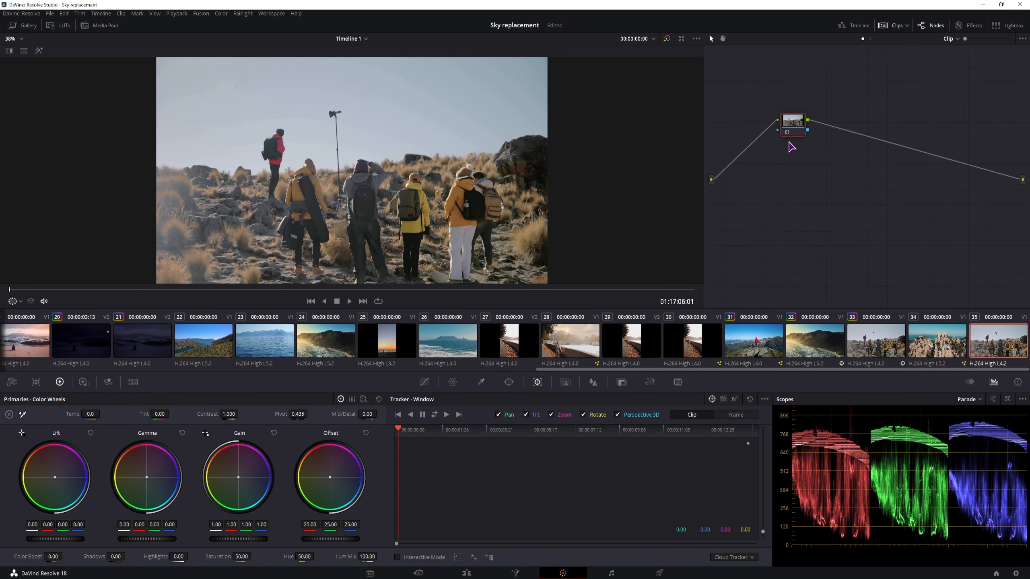
{"action": "left_click_drag", "start_coordinate": [791, 132], "coordinate": [761, 130]}
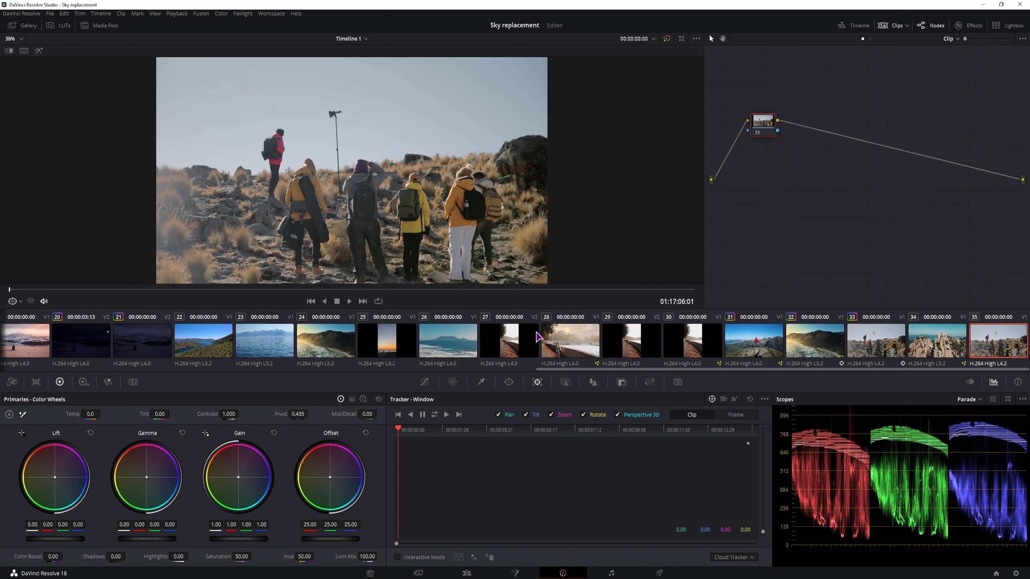
{"action": "left_click", "coordinate": [481, 383]}
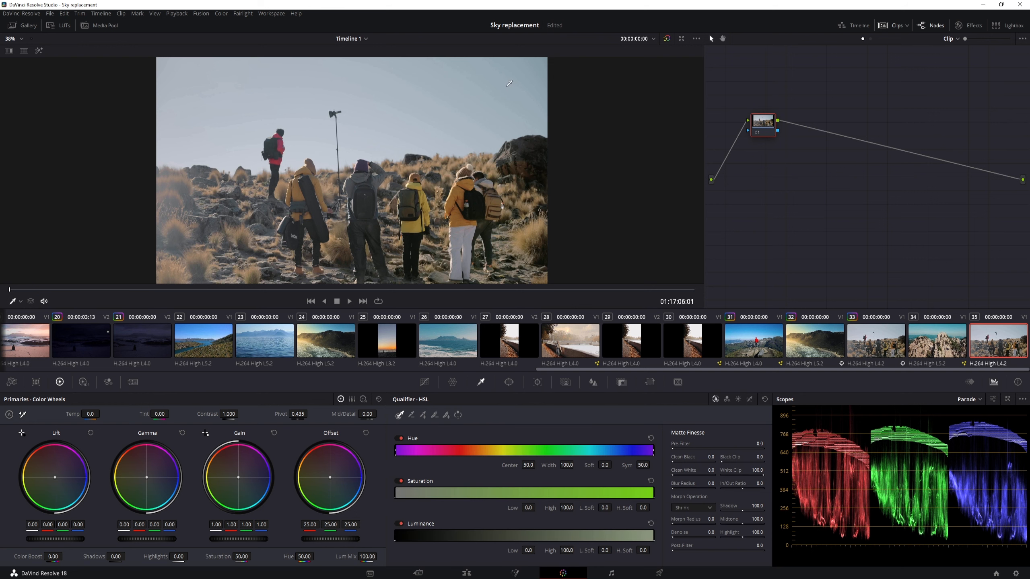
{"action": "left_click_drag", "start_coordinate": [513, 82], "coordinate": [398, 106]}
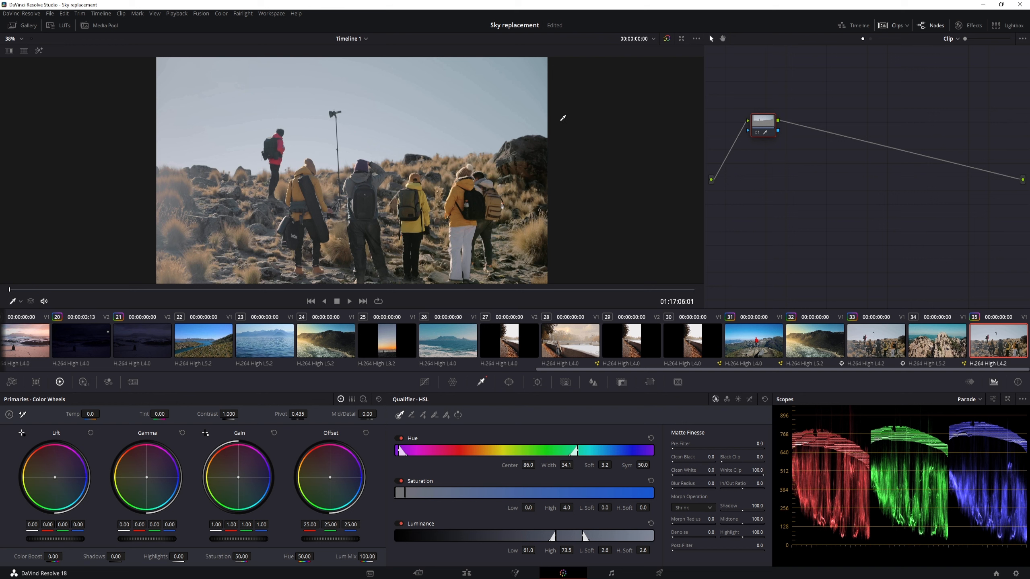
Add the Sky Replacement effect as a node after the first one and feed it the first node's matte output.
{"action": "left_click", "coordinate": [971, 27]}
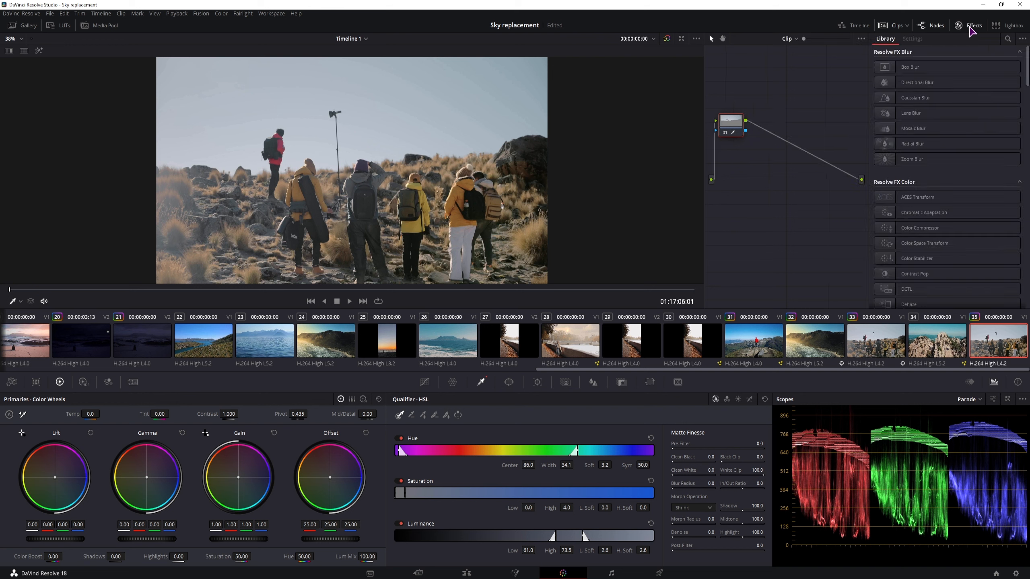
{"action": "left_click", "coordinate": [1008, 38]}
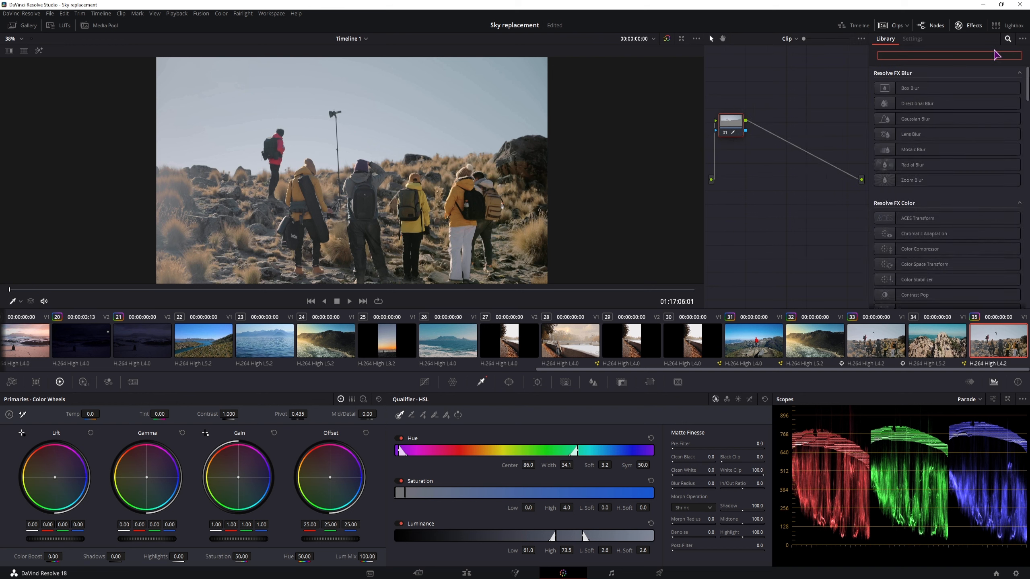
{"action": "type", "text": "sky"}
{"action": "left_click_drag", "start_coordinate": [920, 89], "coordinate": [806, 155]}
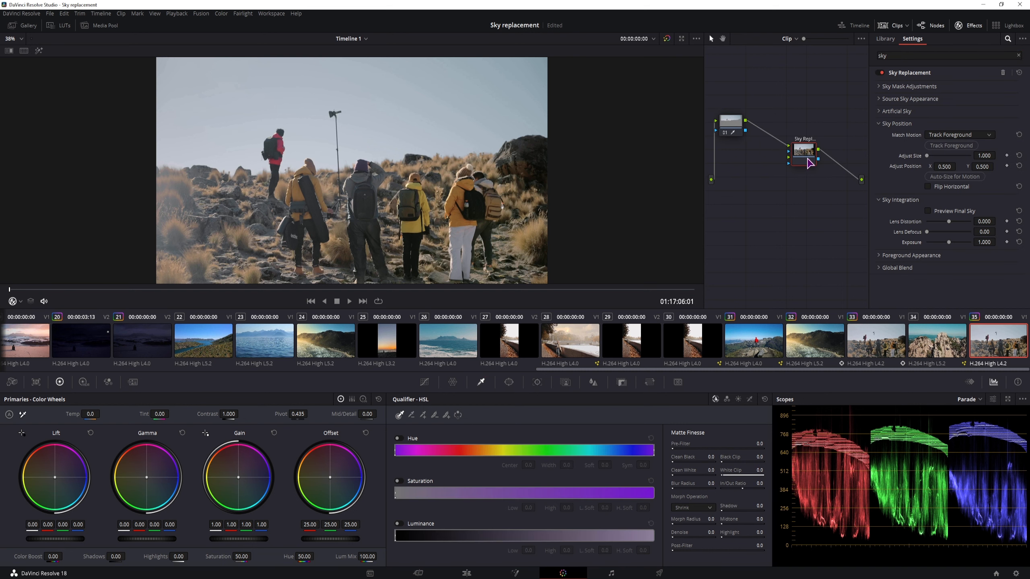
{"action": "left_click_drag", "start_coordinate": [745, 131], "coordinate": [789, 156]}
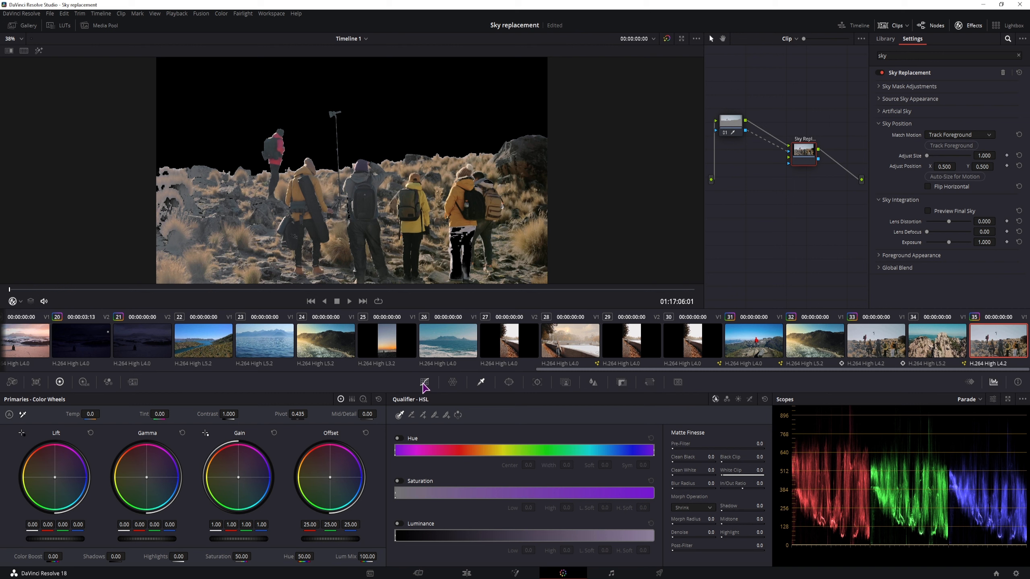
Return to the first node with the viewer's Qualifier overlay active and undo the recent additions to the sky selection.
{"action": "left_click", "coordinate": [412, 416]}
{"action": "left_click", "coordinate": [734, 123]}
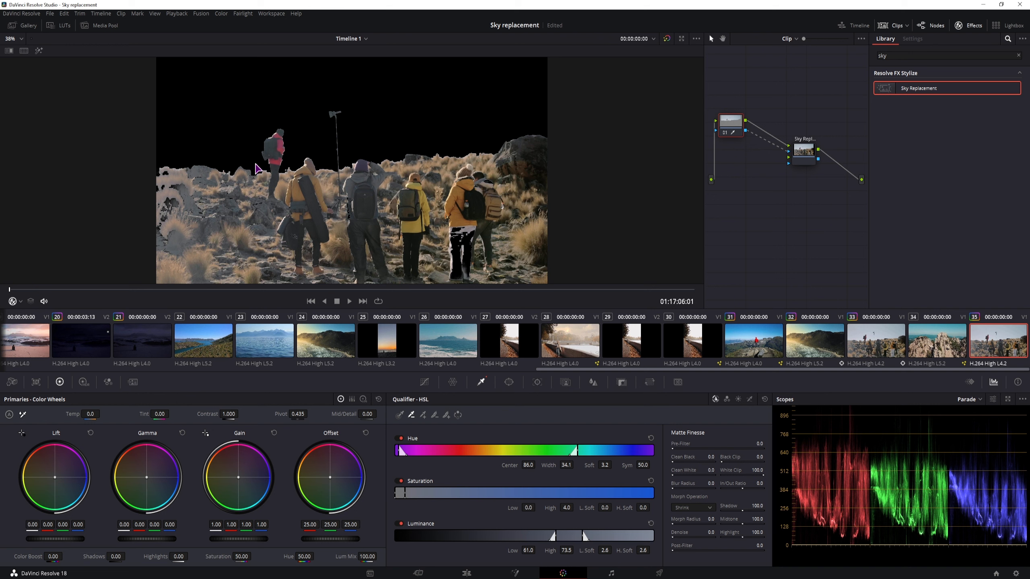
{"action": "left_click", "coordinate": [21, 302]}
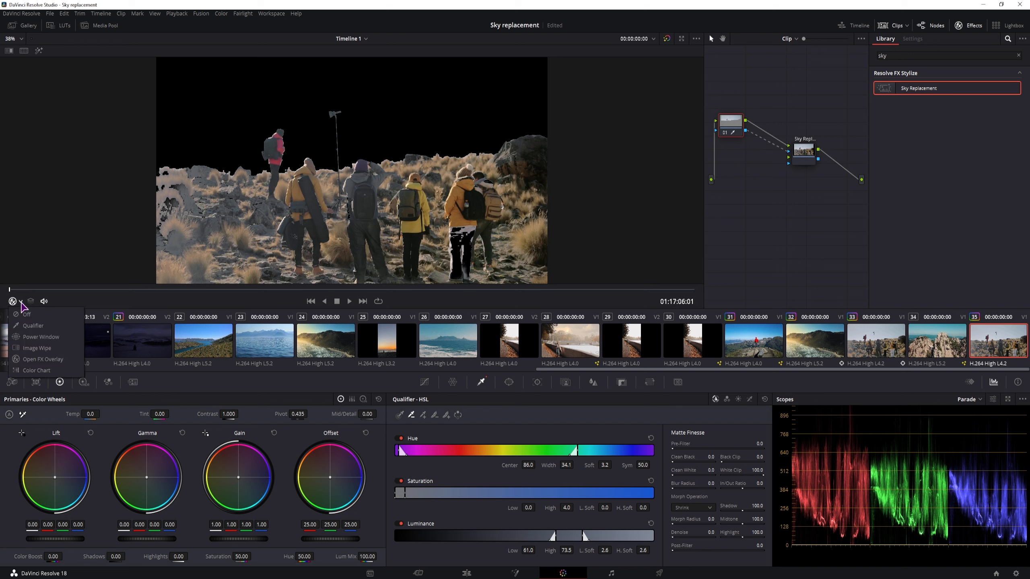
{"action": "left_click", "coordinate": [32, 329]}
{"action": "key", "text": "ctrl+z"}
{"action": "key", "text": "ctrl+z"}
{"action": "key", "text": "ctrl+z"}
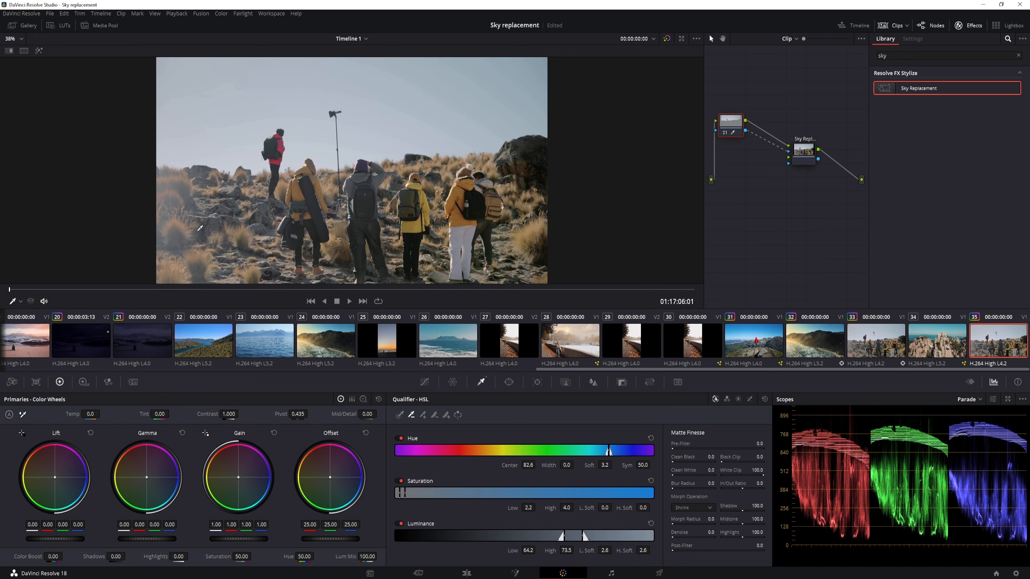
Reset the hue, saturation and luminance ranges of the qualifier and sample the sky again.
{"action": "left_click", "coordinate": [651, 439]}
{"action": "left_click", "coordinate": [651, 480]}
{"action": "left_click", "coordinate": [651, 523]}
{"action": "left_click", "coordinate": [399, 415]}
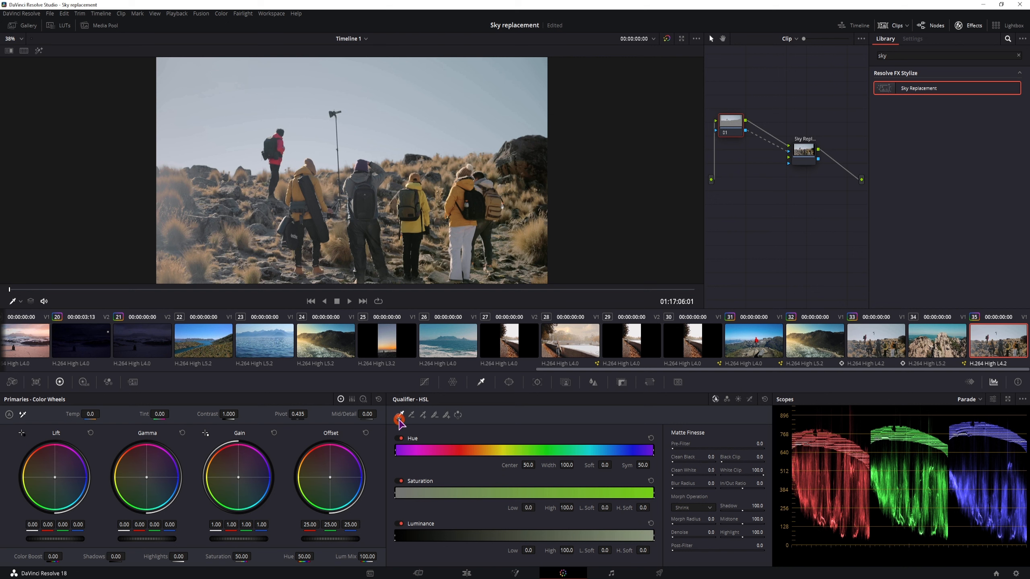
{"action": "left_click", "coordinate": [467, 82]}
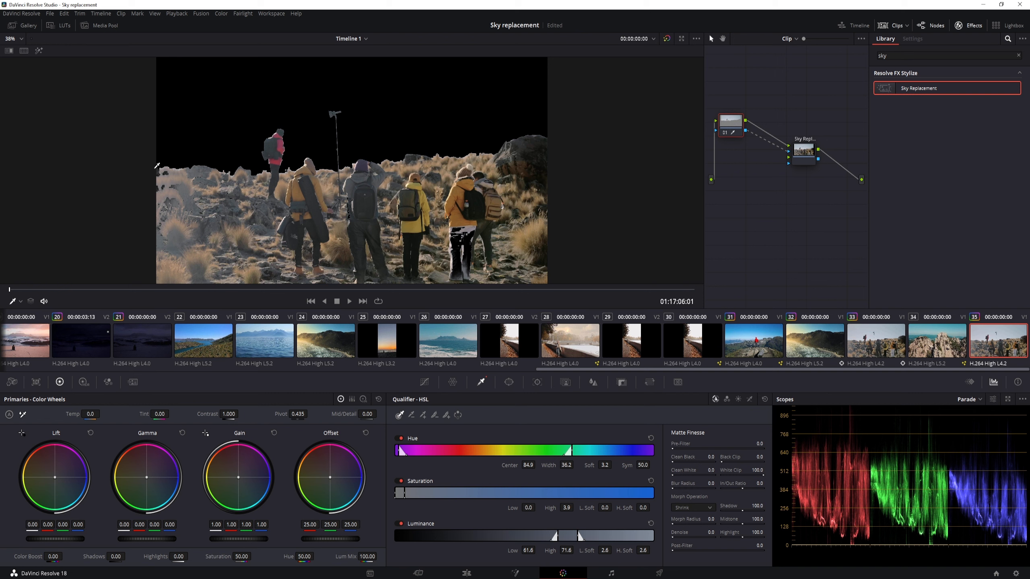
Refine the sky matte with Clean Black 29.4, Clean White 22.4, raised Black Clip and Blur Radius, and In/Out Ratio 45.4, checking it across the clip.
{"action": "left_click_drag", "start_coordinate": [711, 457], "coordinate": [731, 471]}
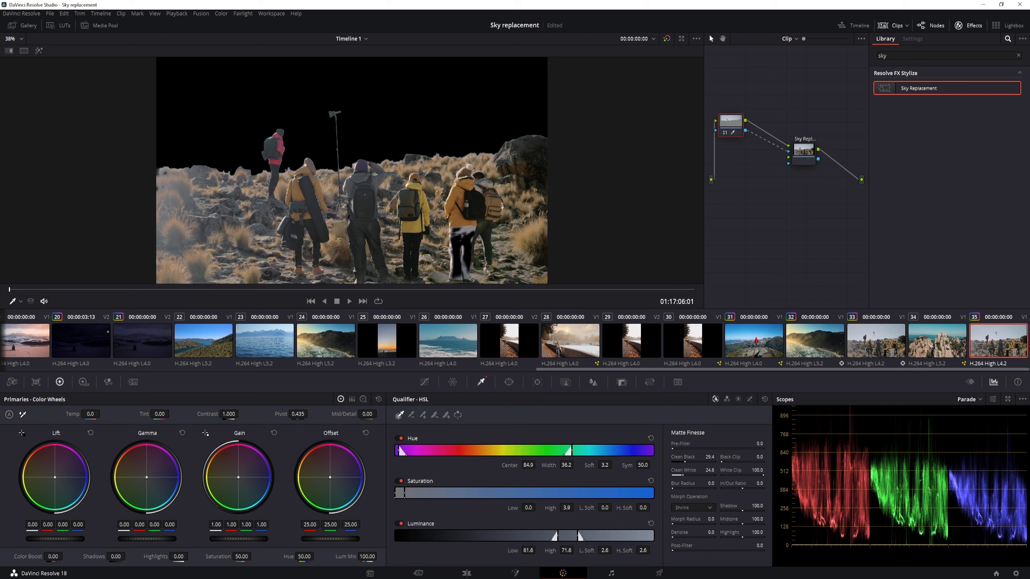
{"action": "mouse_move", "coordinate": [672, 487]}
{"action": "left_mouse_down"}
{"action": "mouse_move", "coordinate": [717, 487]}
{"action": "mouse_move", "coordinate": [672, 487]}
{"action": "left_mouse_up"}
{"action": "left_click_drag", "start_coordinate": [724, 462], "coordinate": [752, 488]}
{"action": "left_click_drag", "start_coordinate": [751, 462], "coordinate": [750, 488]}
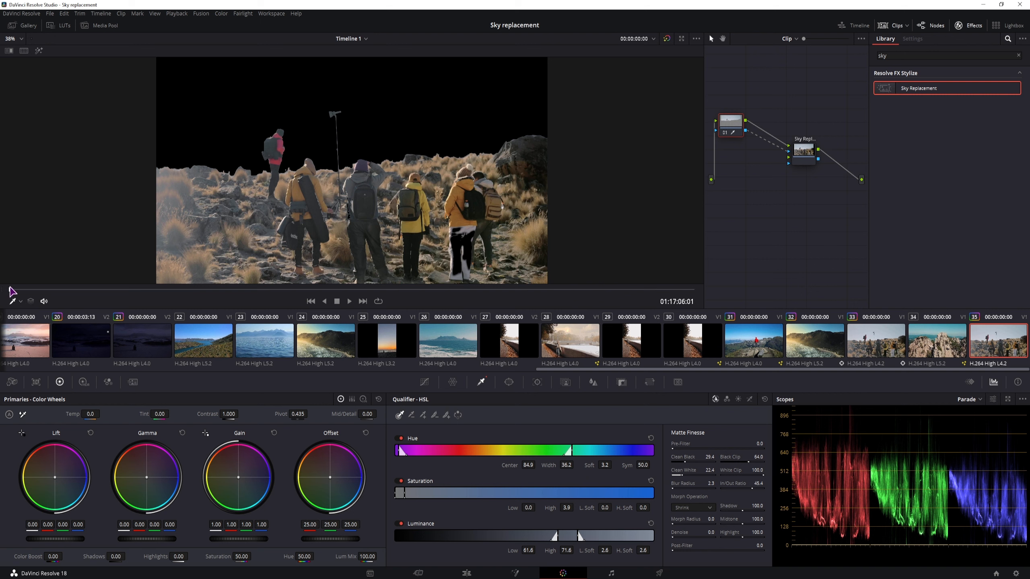
{"action": "left_click_drag", "start_coordinate": [12, 289], "coordinate": [516, 289]}
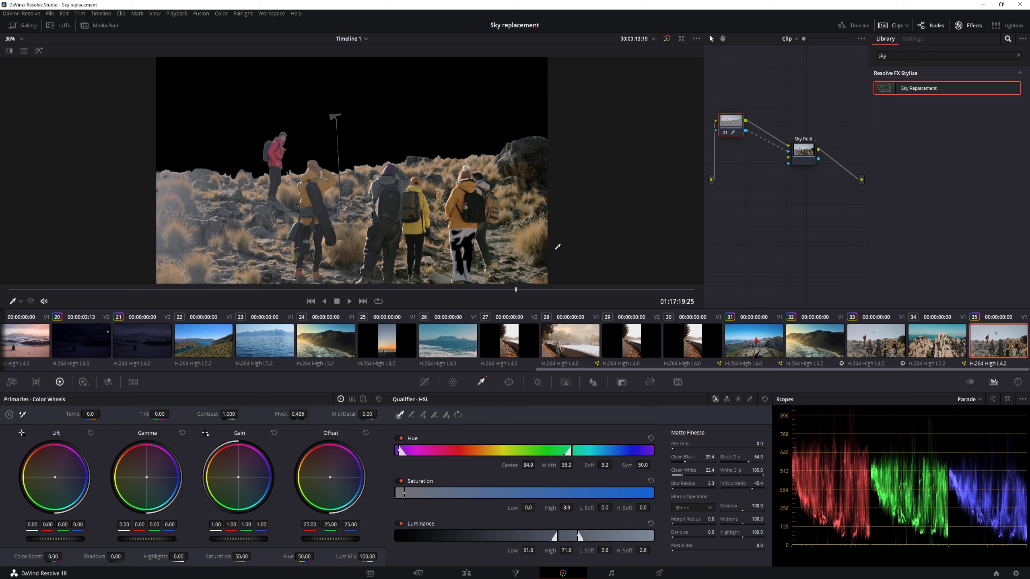
{"action": "left_click_drag", "start_coordinate": [516, 289], "coordinate": [1, 292]}
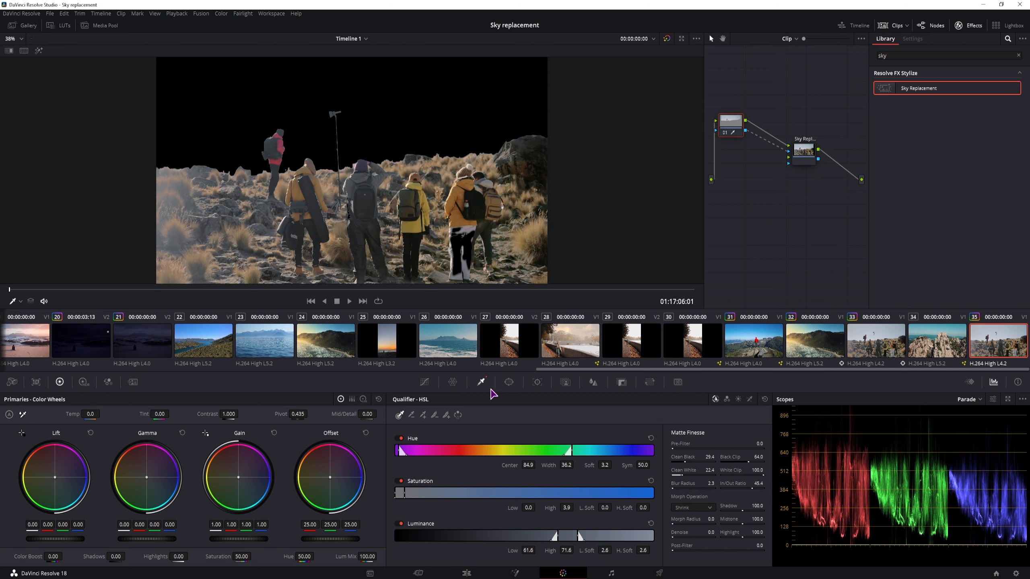
Draw a curve window around the rocky ground and hikers below the horizon, then invert it to keep the foreground out of the sky matte.
{"action": "left_click", "coordinate": [509, 383]}
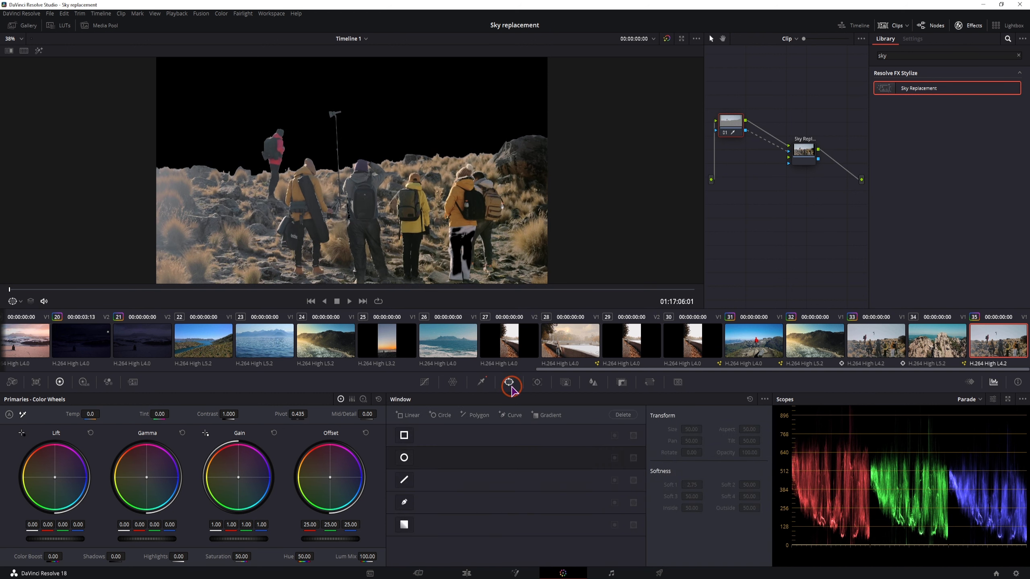
{"action": "left_click", "coordinate": [405, 502]}
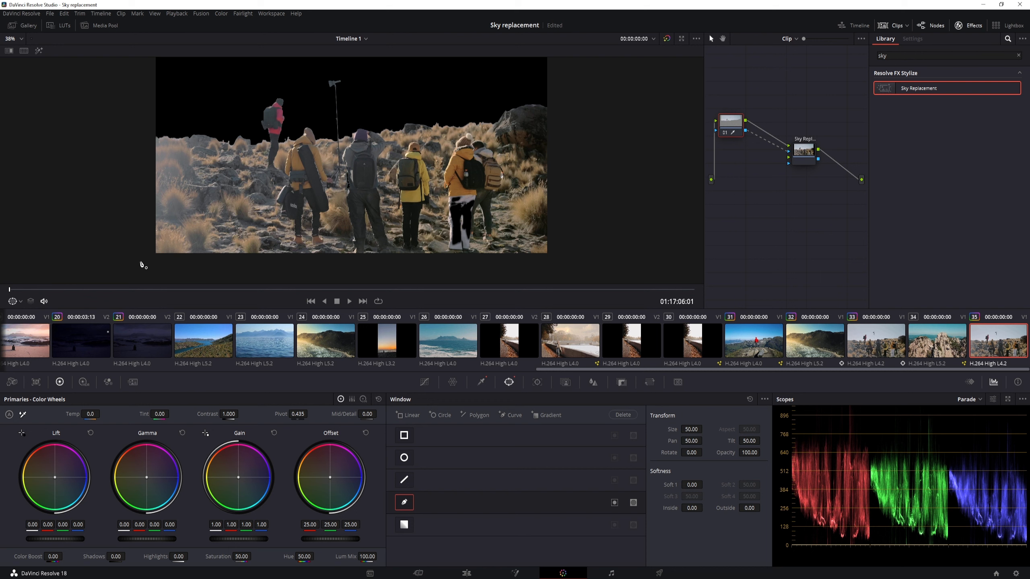
{"action": "left_click", "coordinate": [142, 261]}
{"action": "left_click", "coordinate": [138, 141]}
{"action": "left_click", "coordinate": [141, 262]}
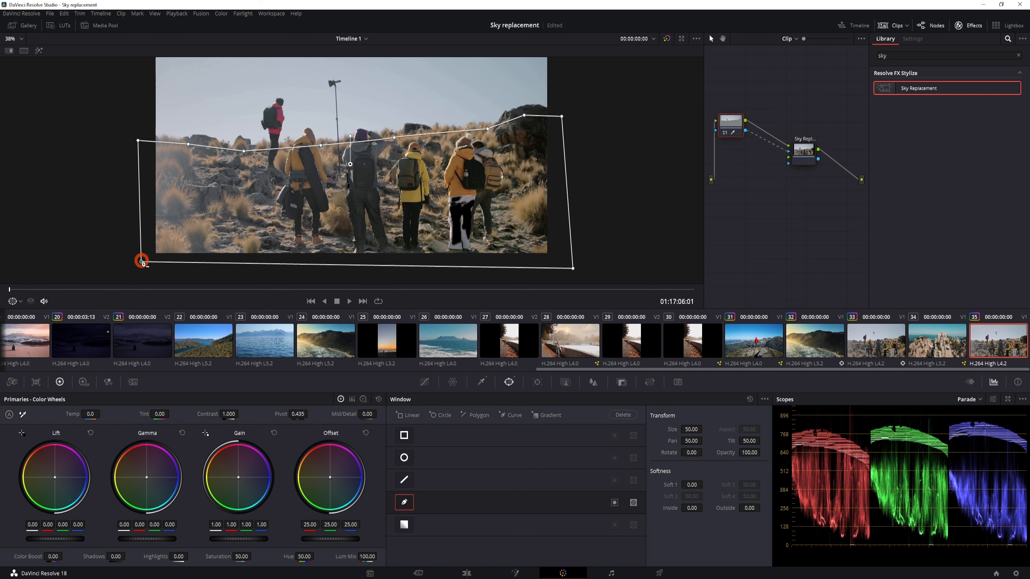
{"action": "left_click", "coordinate": [614, 503]}
{"action": "left_click_drag", "start_coordinate": [9, 291], "coordinate": [27, 294]}
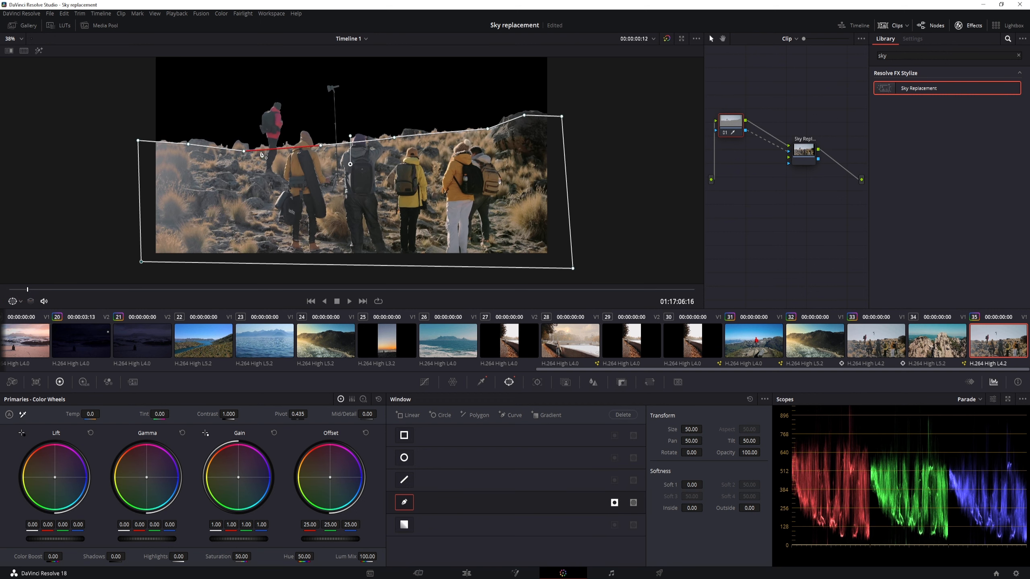
{"action": "left_click_drag", "start_coordinate": [35, 290], "coordinate": [9, 291]}
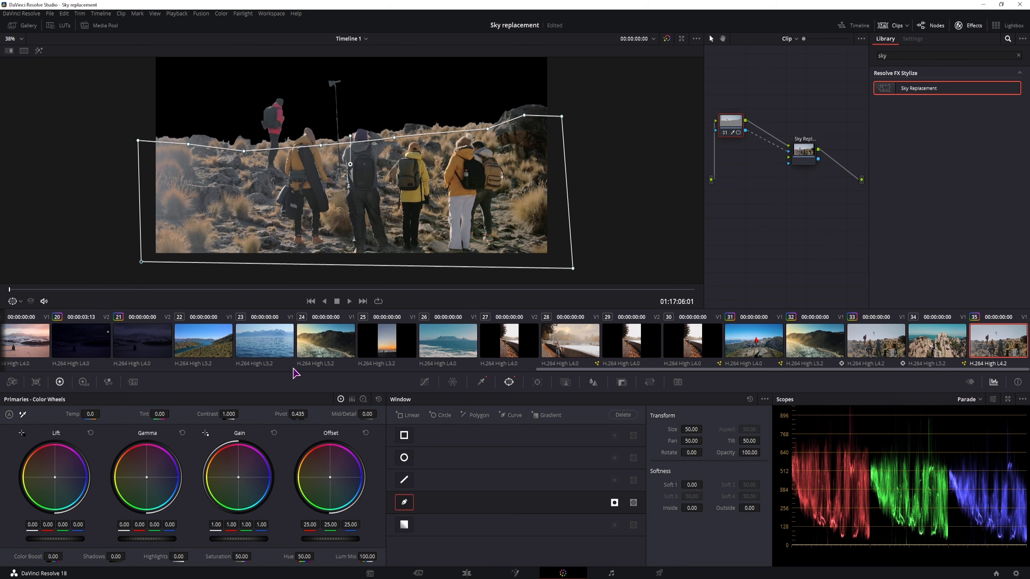
Switch the window tracker to Frame mode and reshape the curve window through the clip so it follows the moving horizon.
{"action": "left_click", "coordinate": [538, 383]}
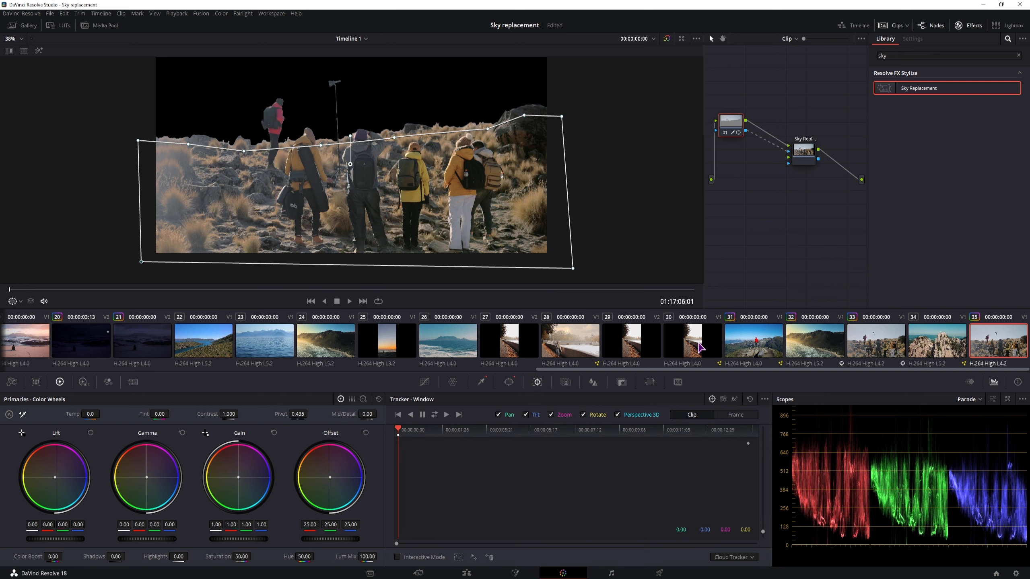
{"action": "left_click", "coordinate": [692, 423]}
{"action": "left_click_drag", "start_coordinate": [562, 117], "coordinate": [569, 150]}
{"action": "left_click_drag", "start_coordinate": [410, 290], "coordinate": [2, 290]}
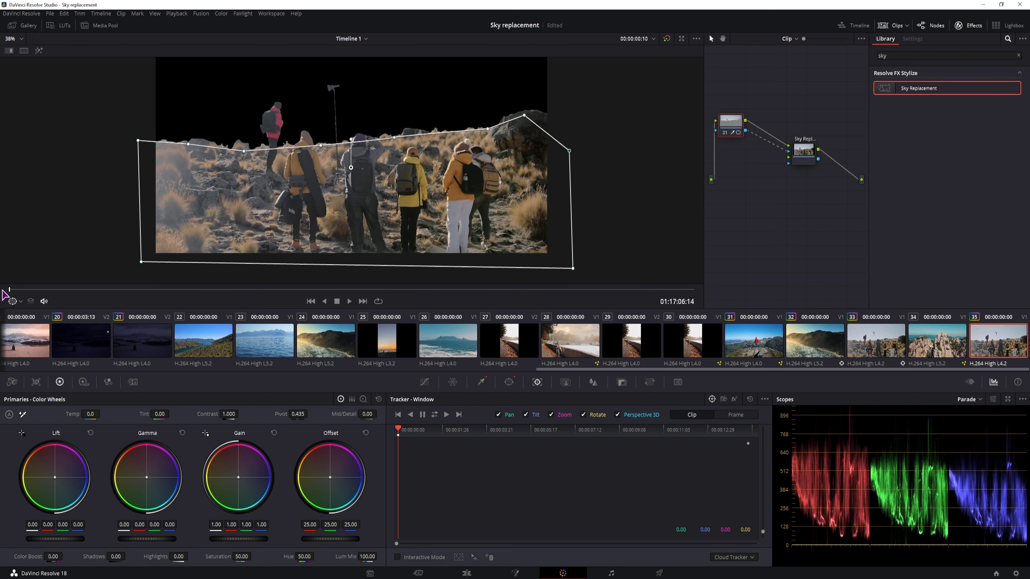
{"action": "left_click", "coordinate": [736, 415]}
{"action": "left_click_drag", "start_coordinate": [569, 150], "coordinate": [572, 129]}
{"action": "key", "text": "End"}
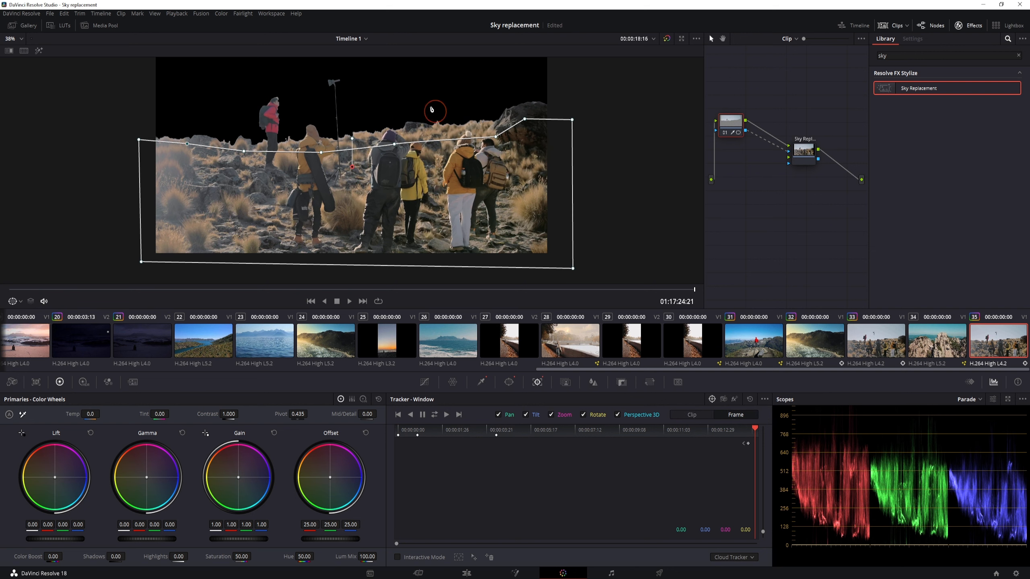
Enable the artificial sky preview on the Sky Replacement node and raise the cloud opacity to 0.642.
{"action": "left_click", "coordinate": [803, 161]}
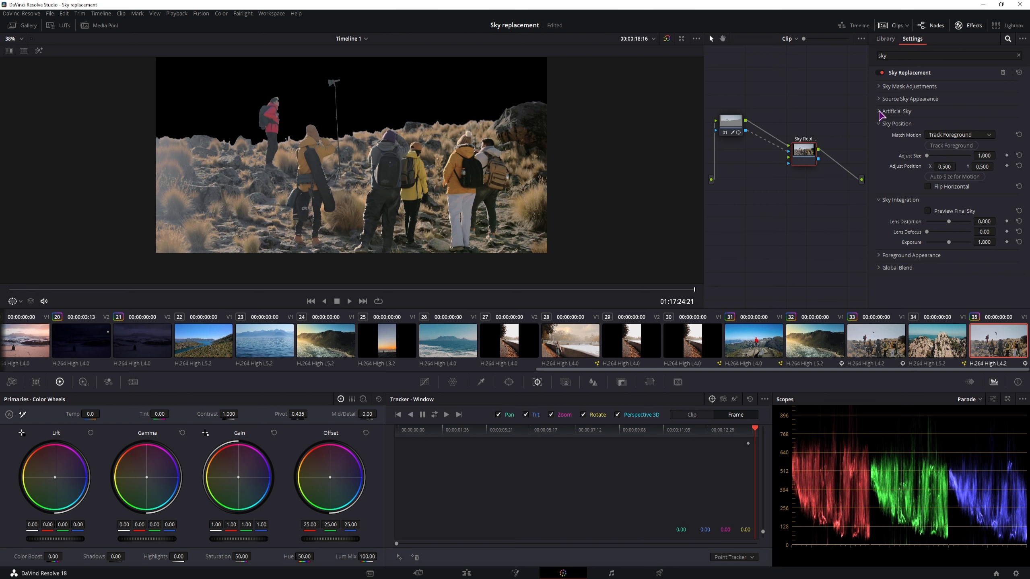
{"action": "left_click", "coordinate": [879, 111]}
{"action": "left_click", "coordinate": [927, 123]}
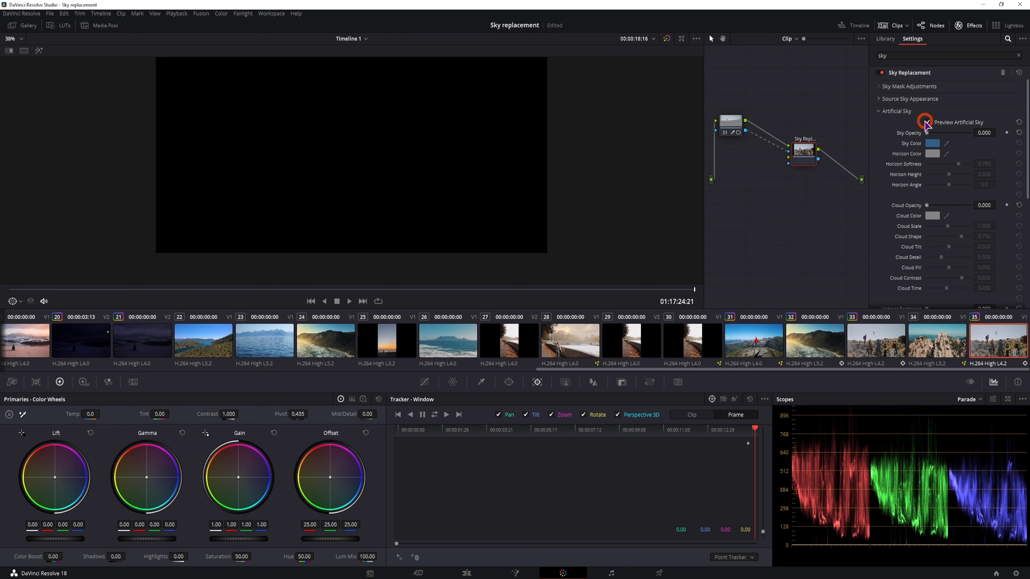
{"action": "left_click_drag", "start_coordinate": [928, 133], "coordinate": [955, 205]}
{"action": "left_click_drag", "start_coordinate": [954, 133], "coordinate": [912, 138]}
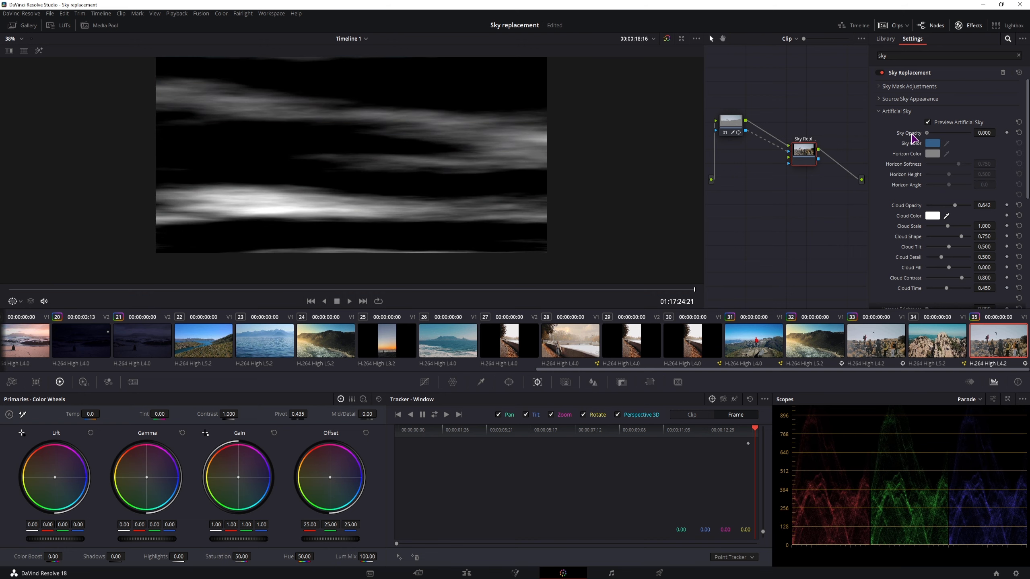
Set the artificial sky's opacity to 0.477, horizon softness to 0.455, horizon height to 0.504 and horizon angle to -14.0.
{"action": "left_click_drag", "start_coordinate": [927, 133], "coordinate": [924, 167]}
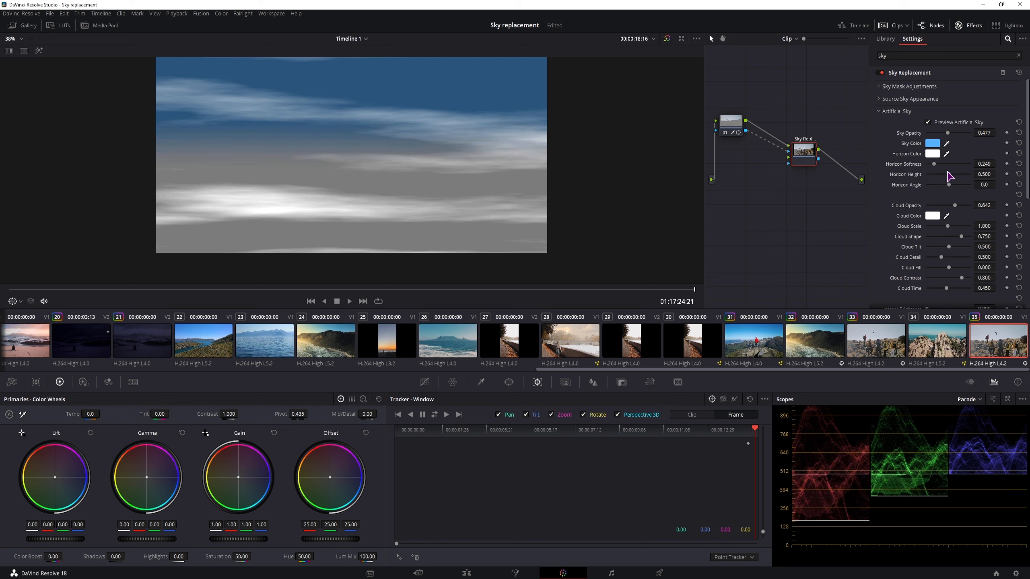
{"action": "mouse_move", "coordinate": [935, 170]}
{"action": "left_mouse_down"}
{"action": "mouse_move", "coordinate": [951, 177]}
{"action": "mouse_move", "coordinate": [929, 175]}
{"action": "mouse_move", "coordinate": [961, 185]}
{"action": "mouse_move", "coordinate": [946, 185]}
{"action": "left_mouse_up"}
Set the clouds to opacity 0.550, scale 0.658, shape 0.819, tilt 1.000, detail 0.477, fill 0.193, contrast 0.331 and time 0.156.
{"action": "mouse_move", "coordinate": [956, 205]}
{"action": "left_mouse_down"}
{"action": "mouse_move", "coordinate": [928, 203]}
{"action": "mouse_move", "coordinate": [969, 207]}
{"action": "mouse_move", "coordinate": [926, 231]}
{"action": "mouse_move", "coordinate": [967, 237]}
{"action": "mouse_move", "coordinate": [907, 251]}
{"action": "mouse_move", "coordinate": [972, 247]}
{"action": "mouse_move", "coordinate": [942, 262]}
{"action": "mouse_move", "coordinate": [971, 268]}
{"action": "mouse_move", "coordinate": [935, 280]}
{"action": "mouse_move", "coordinate": [956, 285]}
{"action": "mouse_move", "coordinate": [940, 287]}
{"action": "mouse_move", "coordinate": [953, 295]}
{"action": "left_mouse_up"}
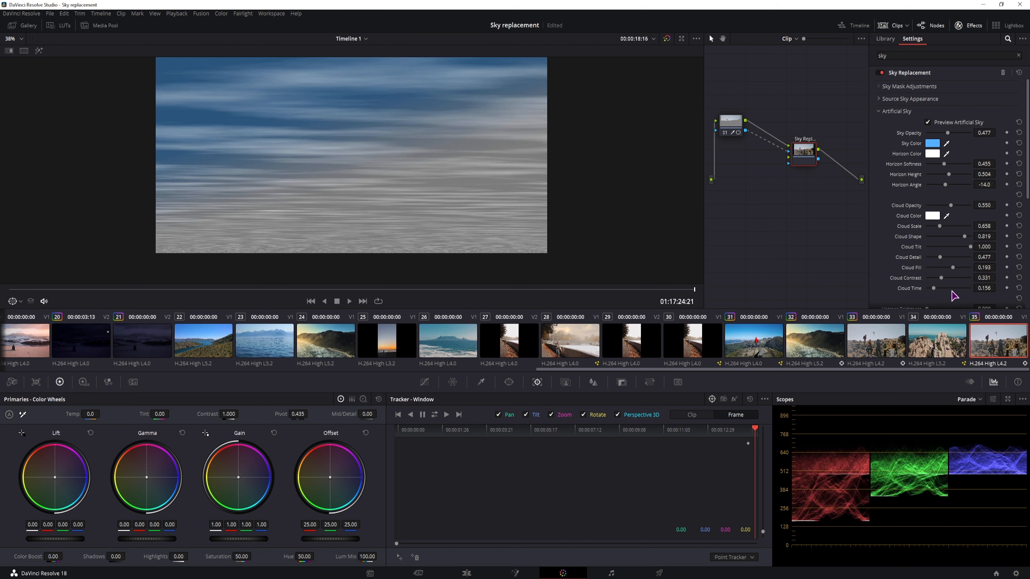
Set the sky hotspot to brightness 0.954, size 0.292 and sharpness 0.385, and turn off the artificial sky preview.
{"action": "scroll", "coordinate": [933, 227], "scroll_direction": "down", "scroll_amount": 3}
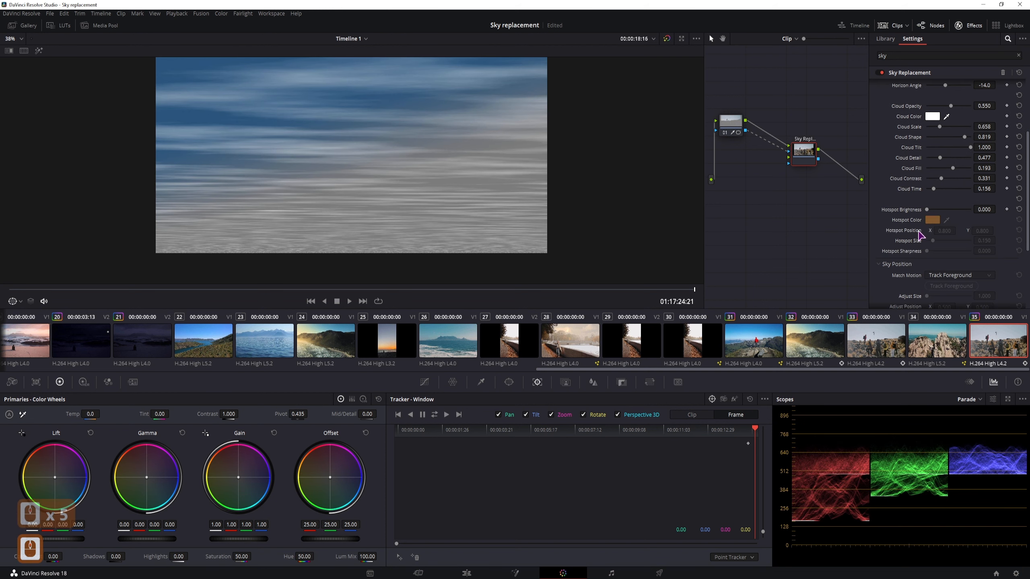
{"action": "left_click_drag", "start_coordinate": [929, 209], "coordinate": [935, 254]}
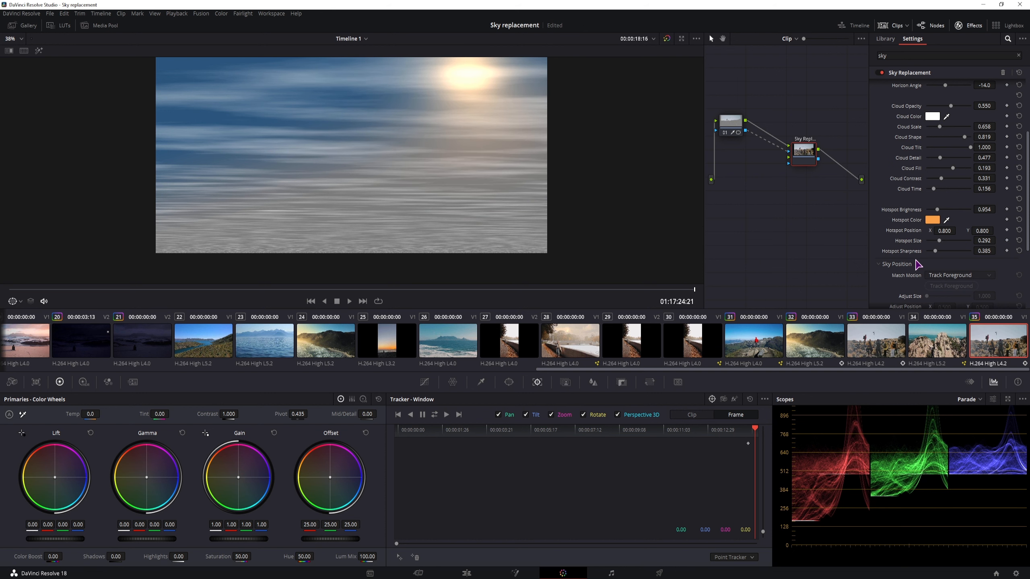
{"action": "scroll", "coordinate": [917, 249], "scroll_direction": "up", "scroll_amount": 2}
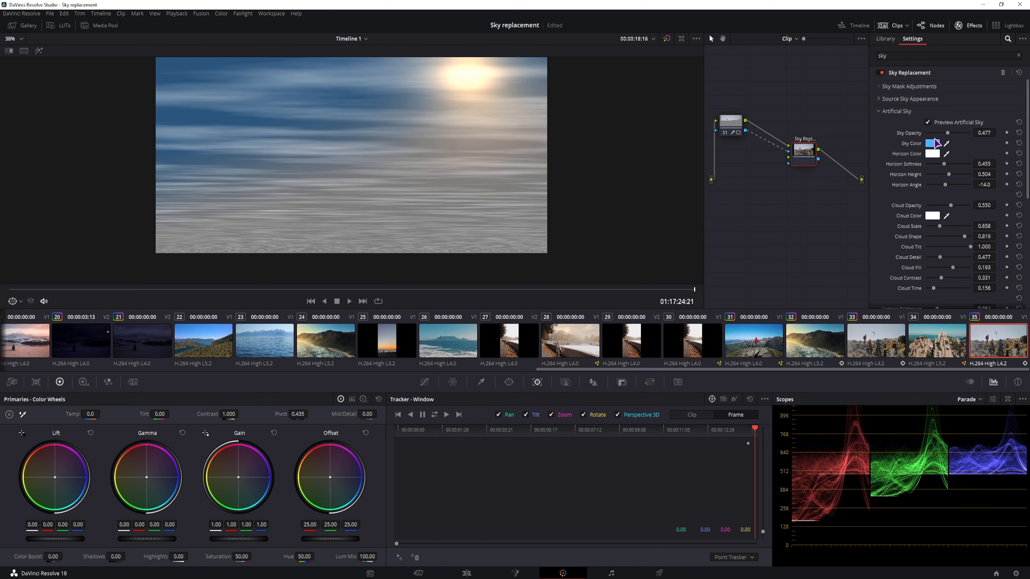
{"action": "left_click", "coordinate": [928, 122]}
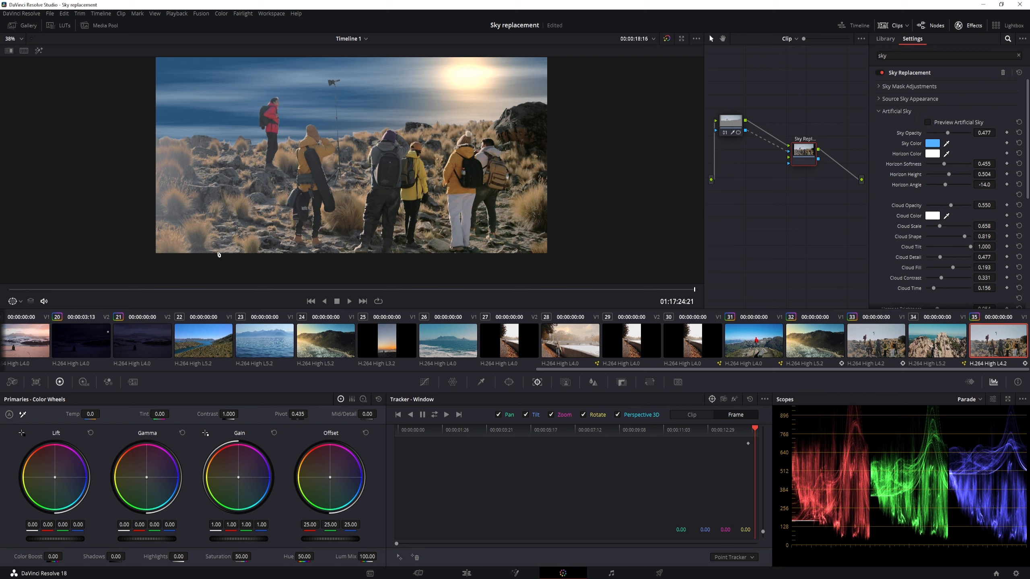
{"action": "mouse_move", "coordinate": [54, 291]}
{"action": "left_mouse_down"}
{"action": "mouse_move", "coordinate": [503, 290]}
{"action": "mouse_move", "coordinate": [87, 256]}
{"action": "mouse_move", "coordinate": [146, 261]}
{"action": "mouse_move", "coordinate": [102, 268]}
{"action": "mouse_move", "coordinate": [74, 290]}
{"action": "left_mouse_up"}
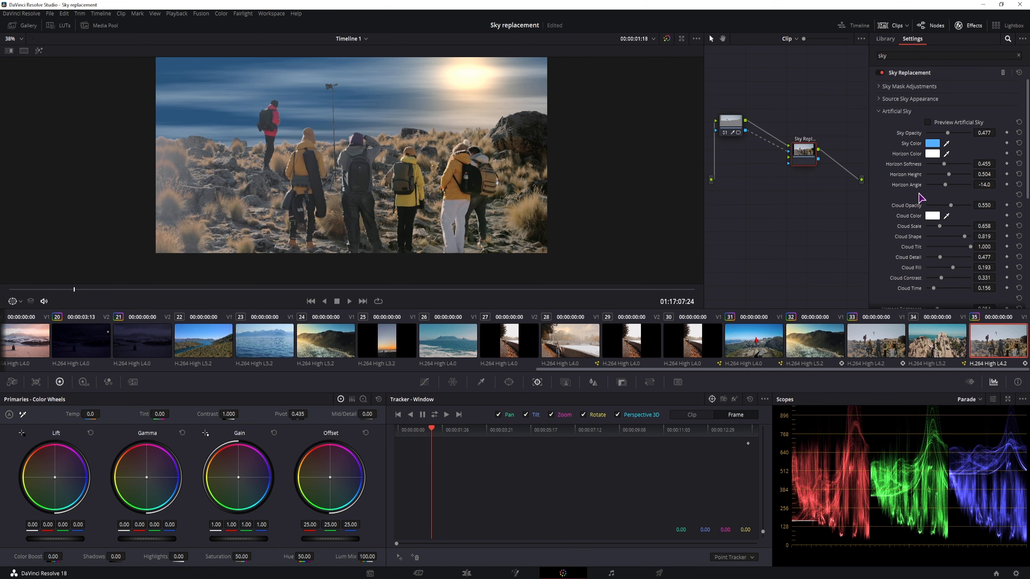
Set the sky position's Match Motion to Track Foreground and run the foreground track through the clip.
{"action": "left_click", "coordinate": [879, 111]}
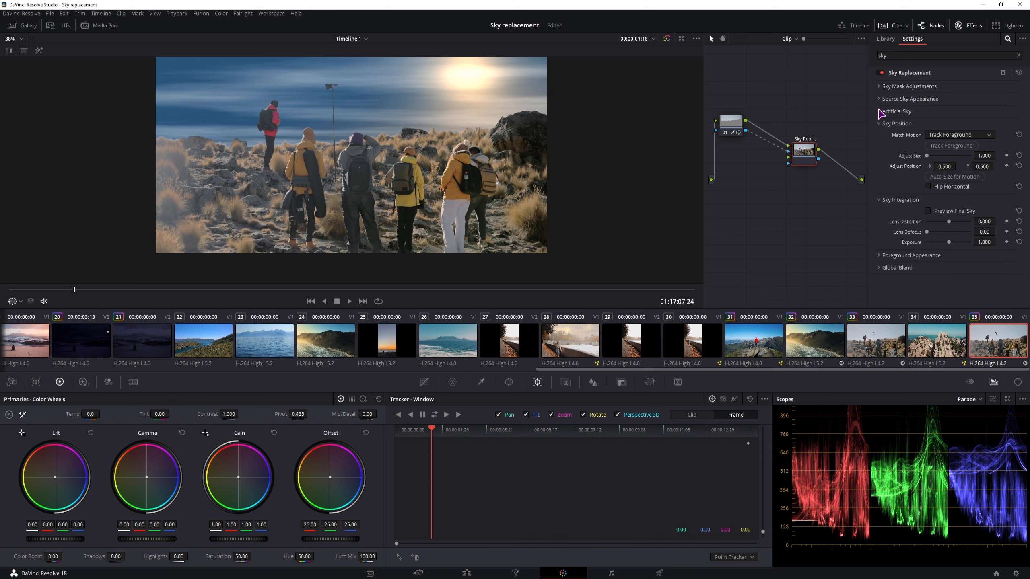
{"action": "left_click", "coordinate": [880, 124]}
{"action": "left_click", "coordinate": [880, 124]}
{"action": "left_click", "coordinate": [960, 135]}
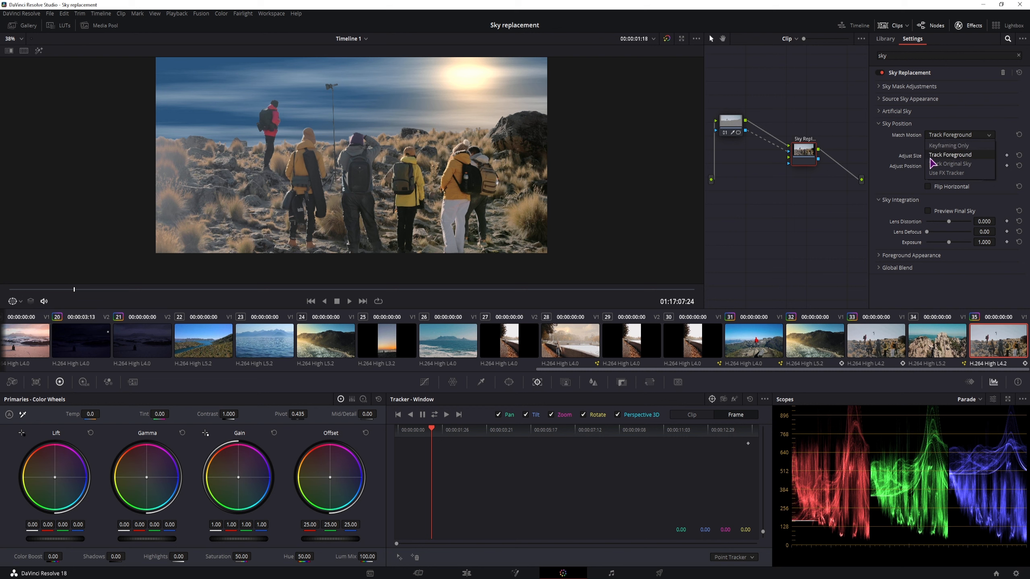
{"action": "left_click", "coordinate": [949, 155]}
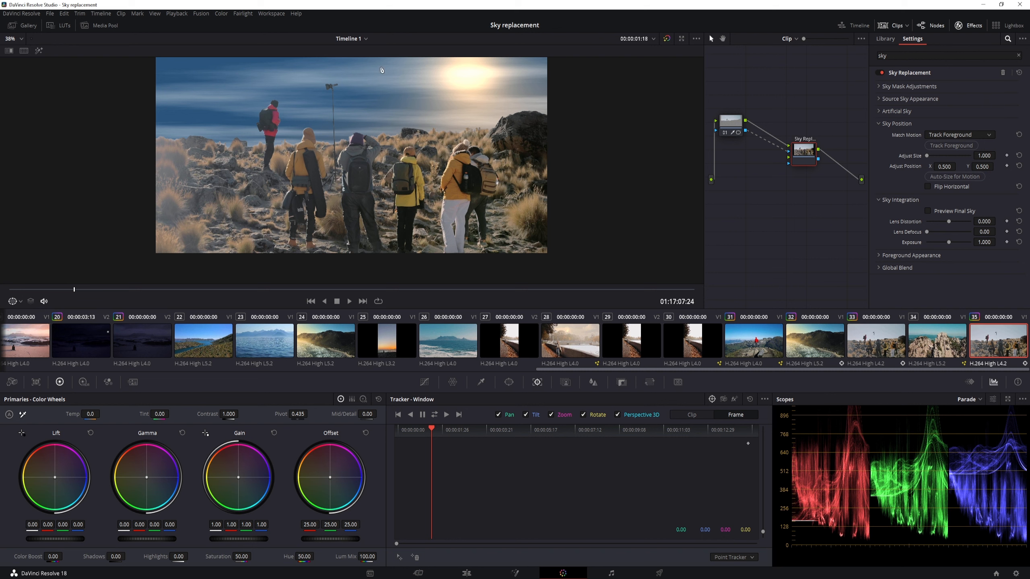
{"action": "left_click", "coordinate": [951, 145]}
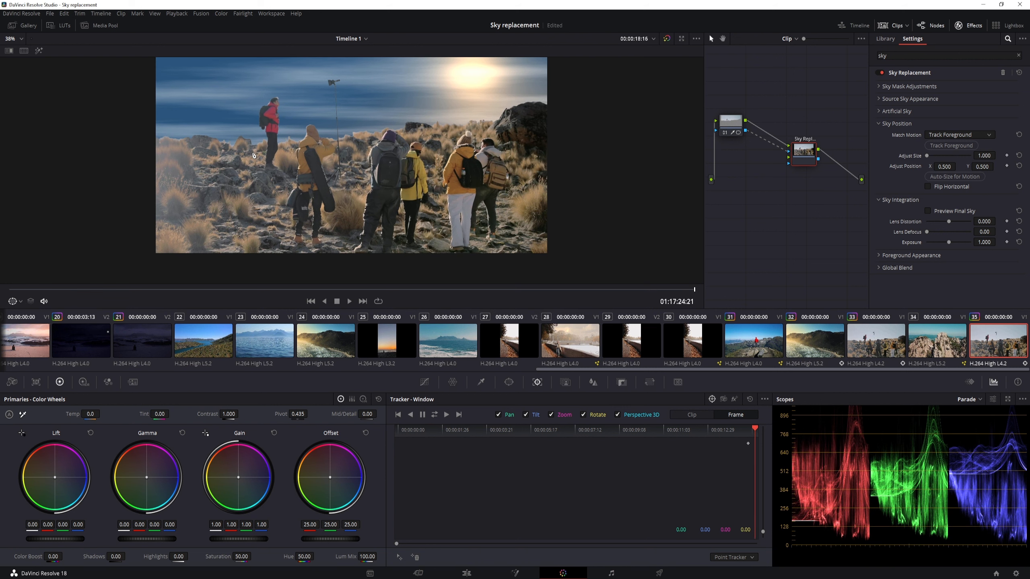
Play the clip from its start to check the tracked sky, and auto-size the sky for motion.
{"action": "left_click_drag", "start_coordinate": [23, 291], "coordinate": [9, 289]}
{"action": "key", "text": "space"}
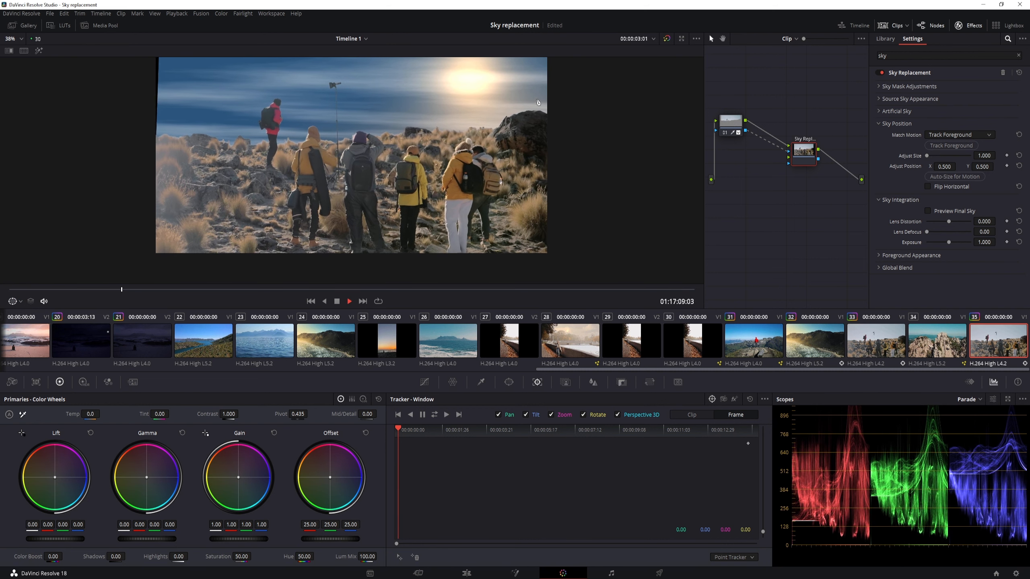
{"action": "key", "text": "space"}
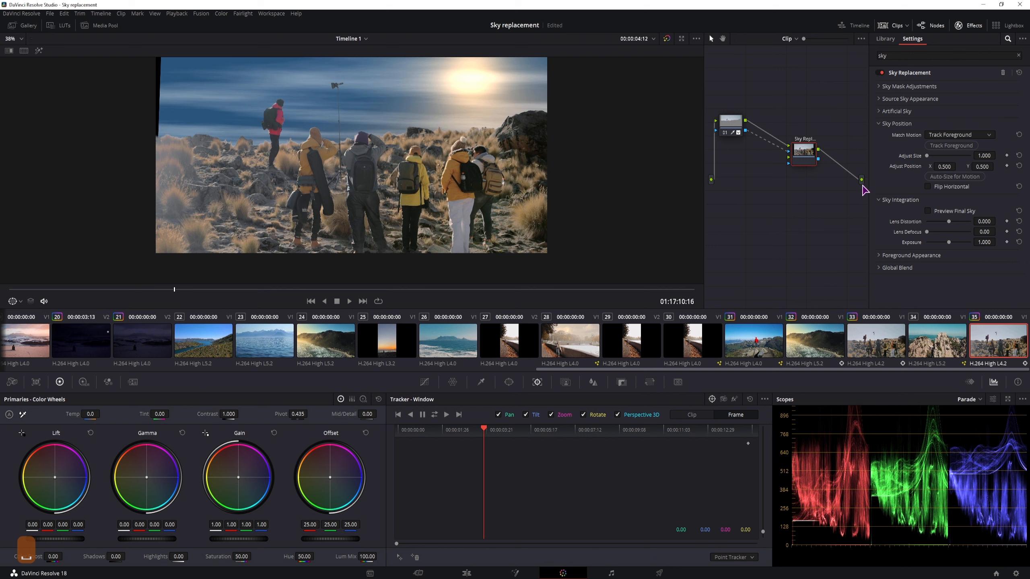
{"action": "left_click", "coordinate": [950, 178]}
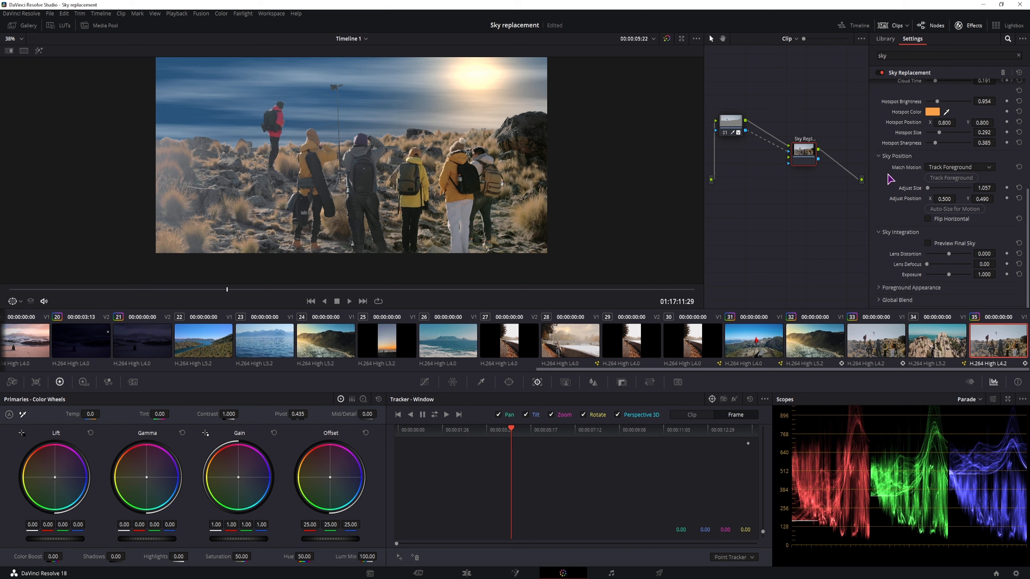
Enable Adjust Foreground and set brightness -0.078, saturation -0.115, temperature -1017 and tint -0.115.
{"action": "scroll", "coordinate": [929, 191], "scroll_direction": "up", "scroll_amount": 7}
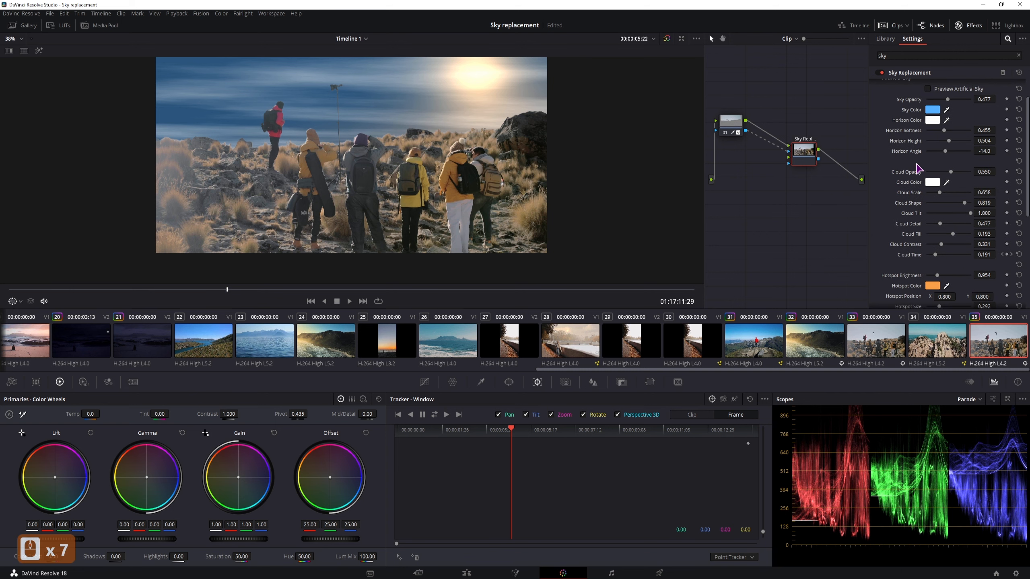
{"action": "scroll", "coordinate": [927, 238], "scroll_direction": "down", "scroll_amount": 12}
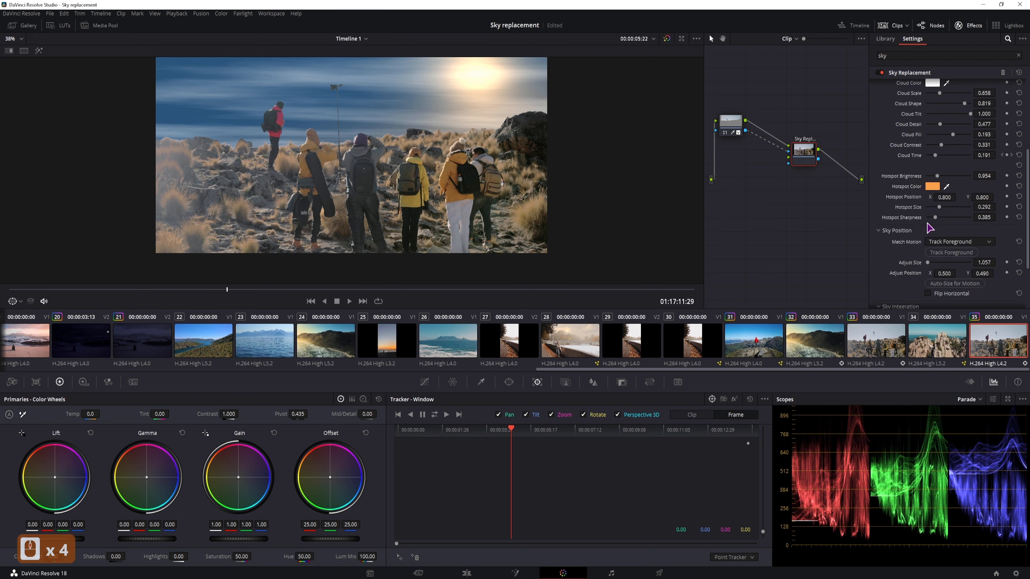
{"action": "left_click", "coordinate": [894, 288]}
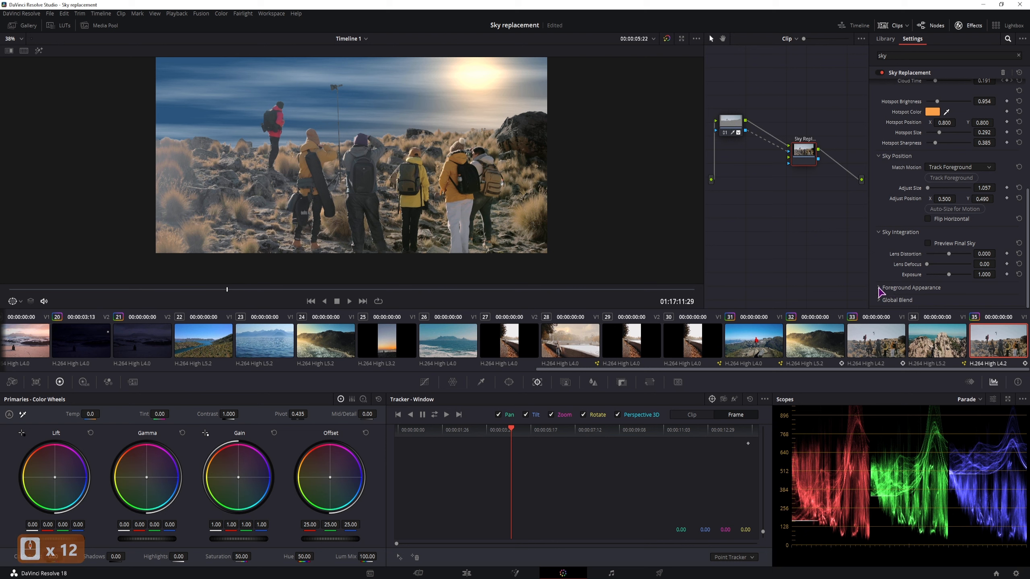
{"action": "scroll", "coordinate": [928, 221], "scroll_direction": "down", "scroll_amount": 5}
{"action": "left_click", "coordinate": [928, 215]}
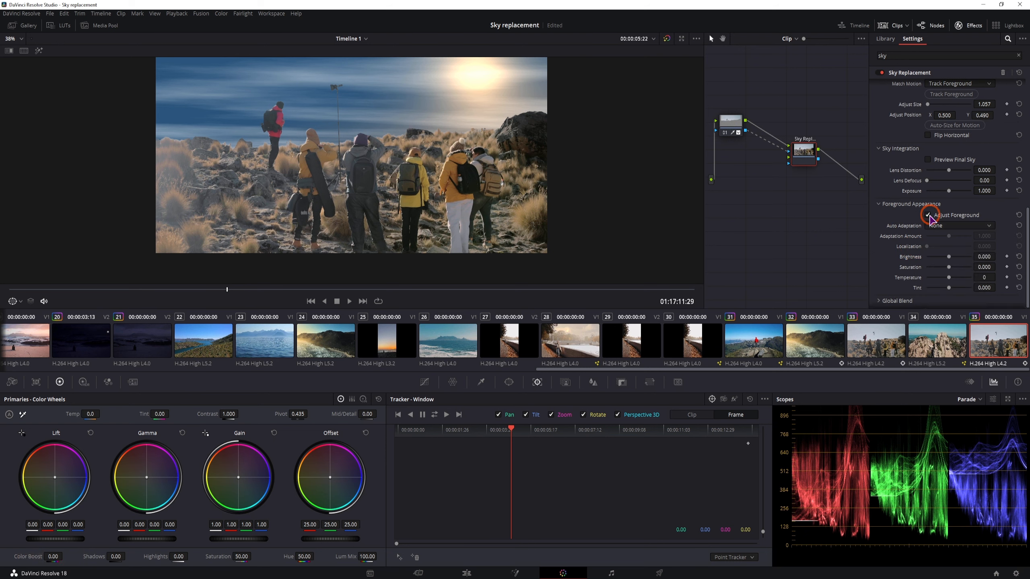
{"action": "left_click_drag", "start_coordinate": [948, 257], "coordinate": [942, 256]}
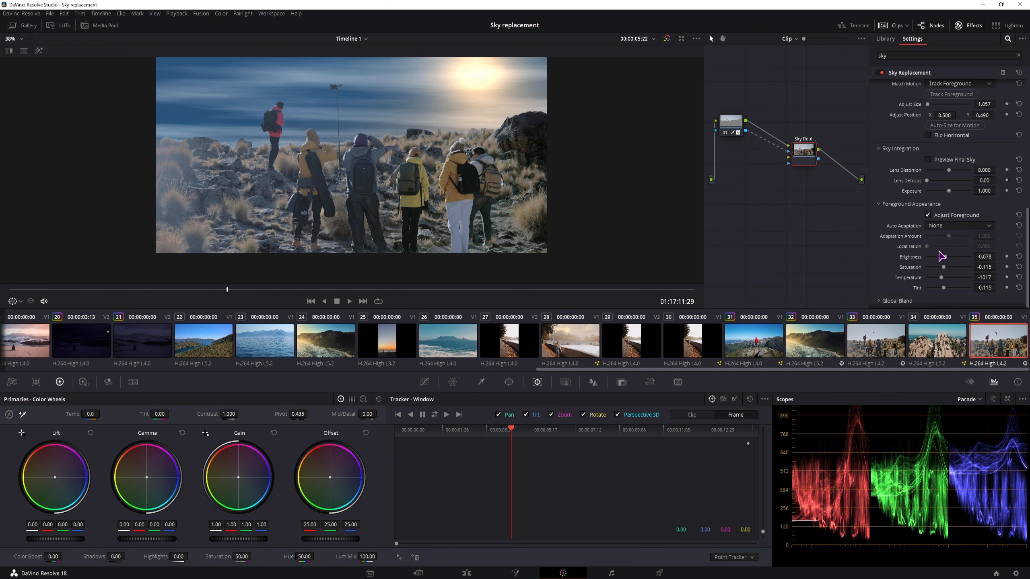
{"action": "left_click", "coordinate": [801, 219]}
{"action": "scroll", "coordinate": [932, 227], "scroll_direction": "up", "scroll_amount": 4}
{"action": "scroll", "coordinate": [935, 227], "scroll_direction": "up", "scroll_amount": 5}
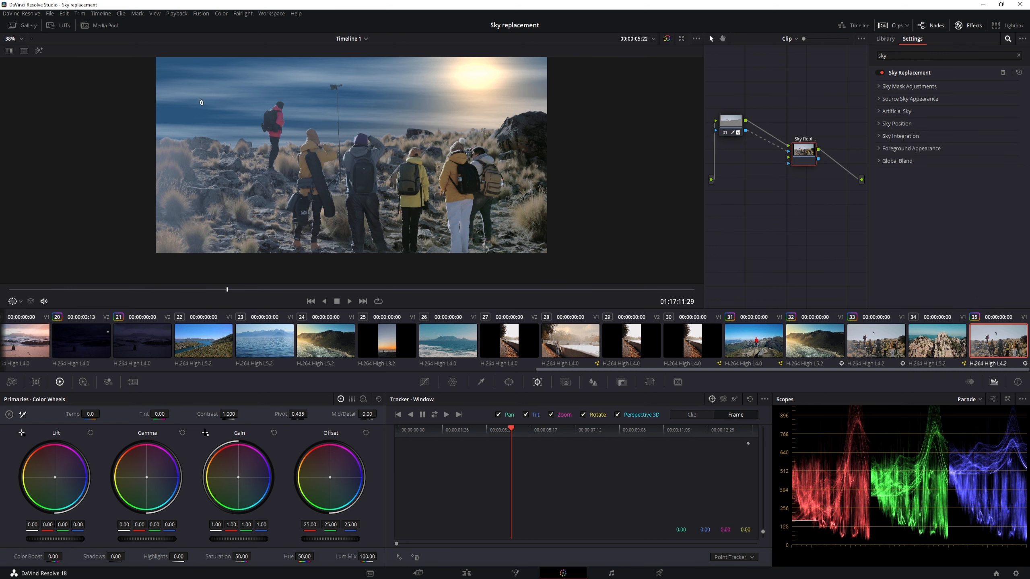
Add sky footage from the media pool as an external matte feeding the Sky Replacement node.
{"action": "left_click", "coordinate": [101, 25]}
{"action": "left_click_drag", "start_coordinate": [246, 102], "coordinate": [790, 159]}
{"action": "left_click", "coordinate": [105, 26]}
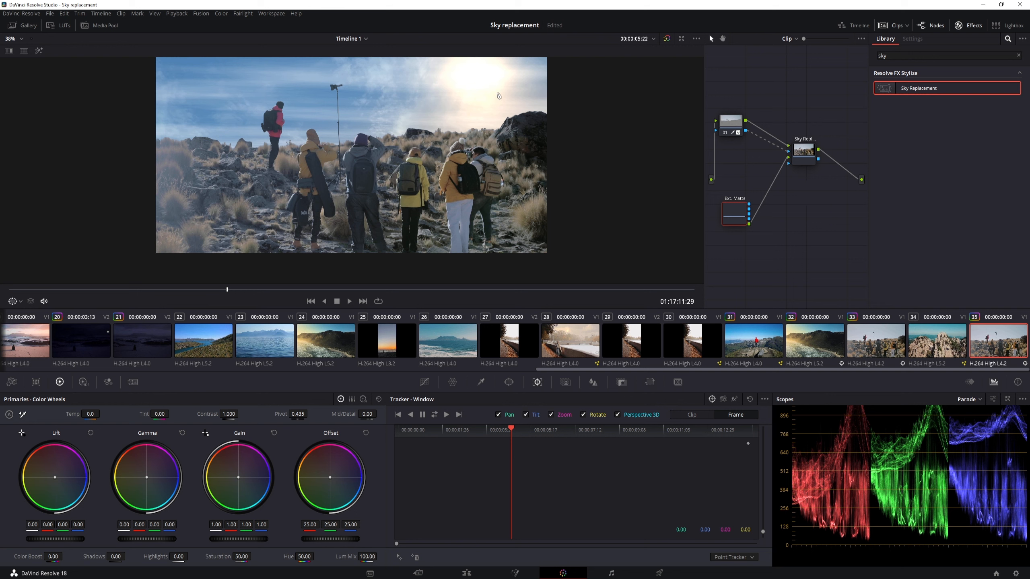
On the Sky Replacement node, set the artificial sky's opacity to 0.000 and lower the cloud opacity to its minimum.
{"action": "left_click", "coordinate": [804, 156]}
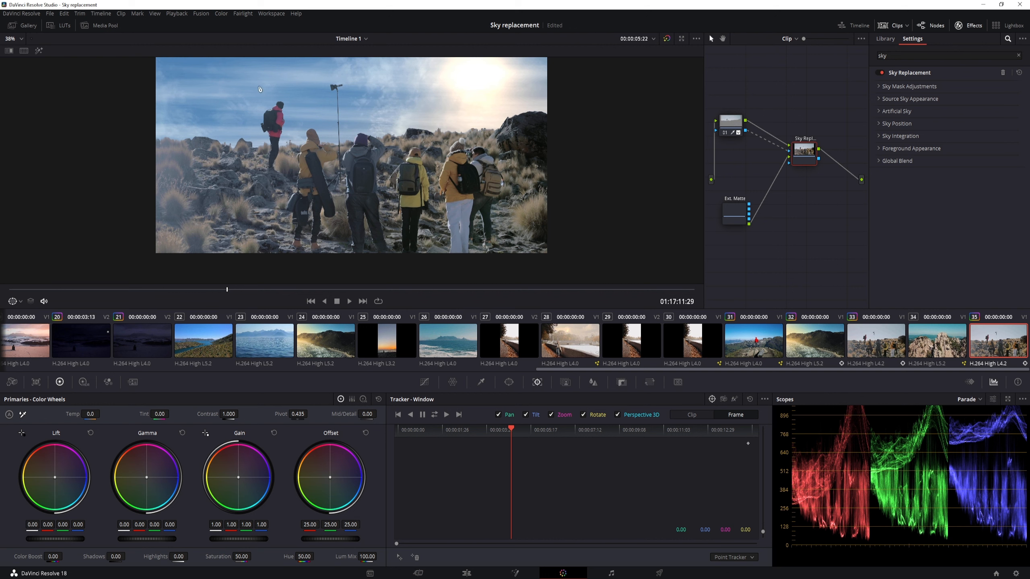
{"action": "left_click", "coordinate": [879, 112]}
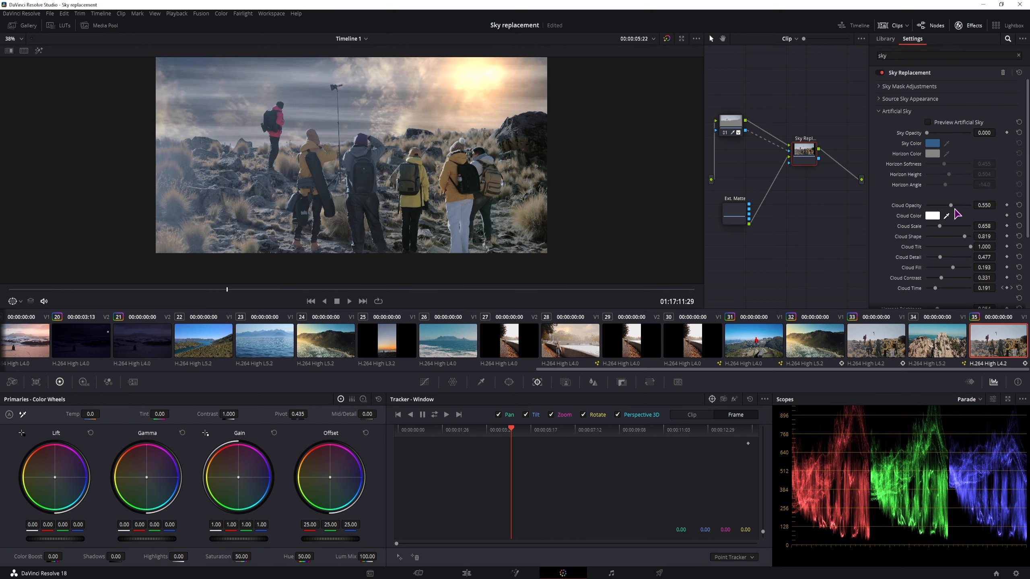
{"action": "left_click_drag", "start_coordinate": [950, 206], "coordinate": [885, 204]}
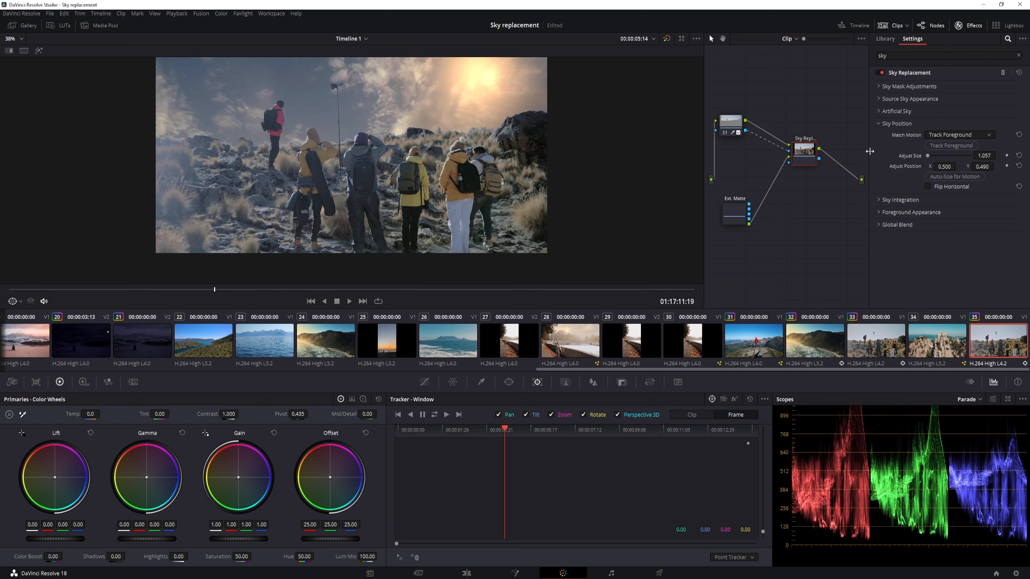
Set Match Motion to Track Original Sky, track the original sky and play the clip from its start.
{"action": "left_click", "coordinate": [955, 135]}
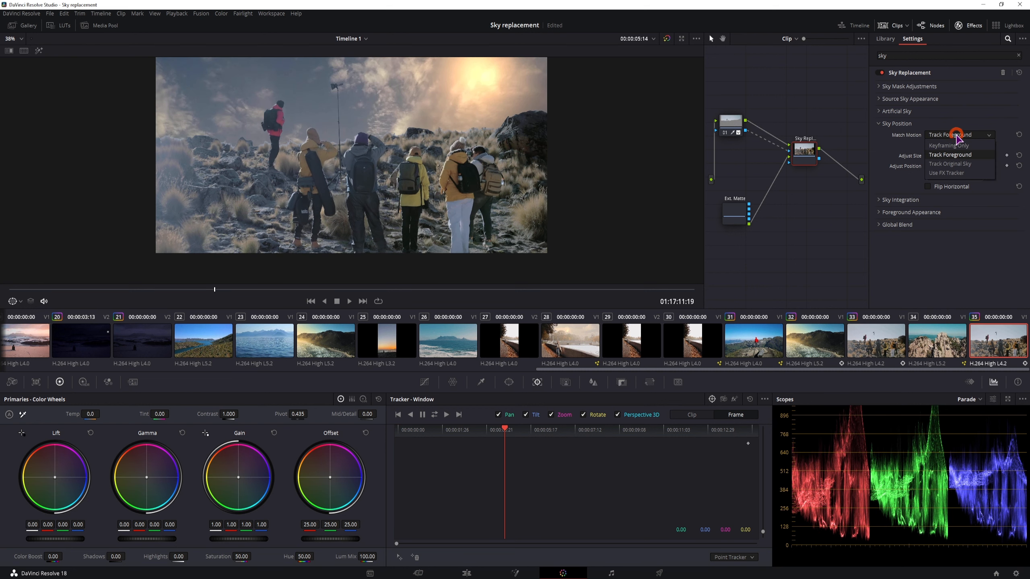
{"action": "left_click", "coordinate": [952, 165]}
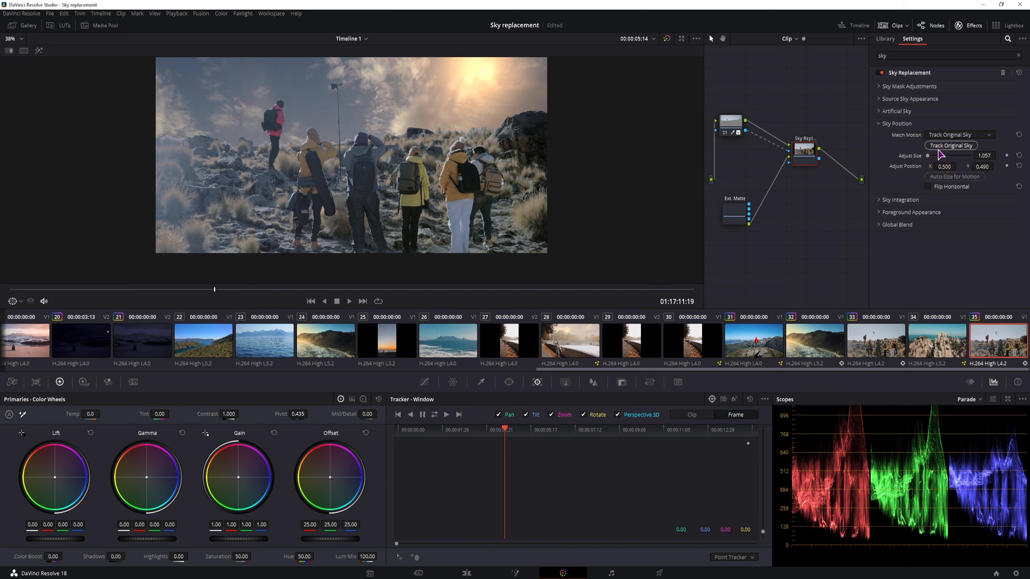
{"action": "left_click_drag", "start_coordinate": [33, 289], "coordinate": [9, 289]}
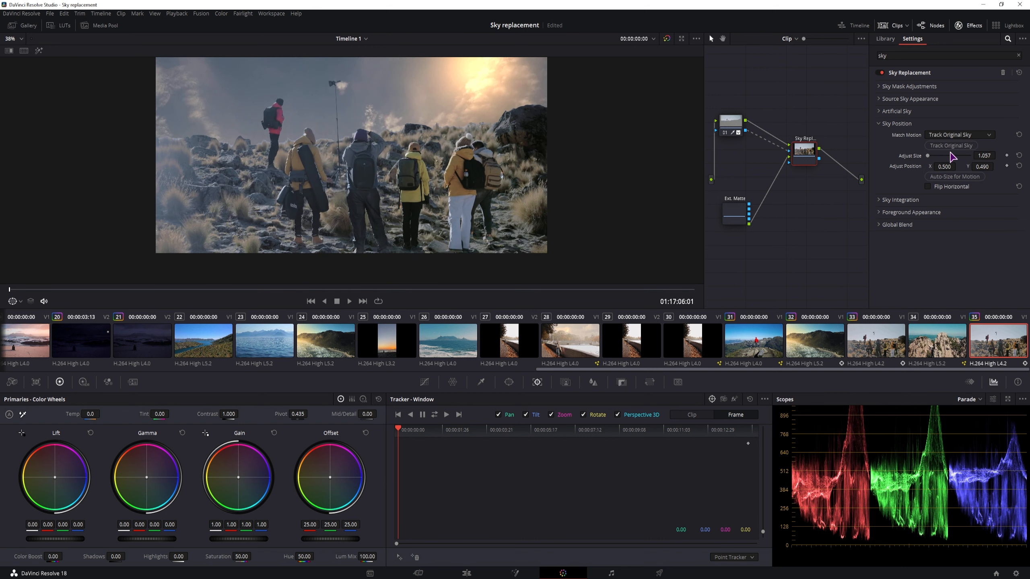
{"action": "key", "text": "space"}
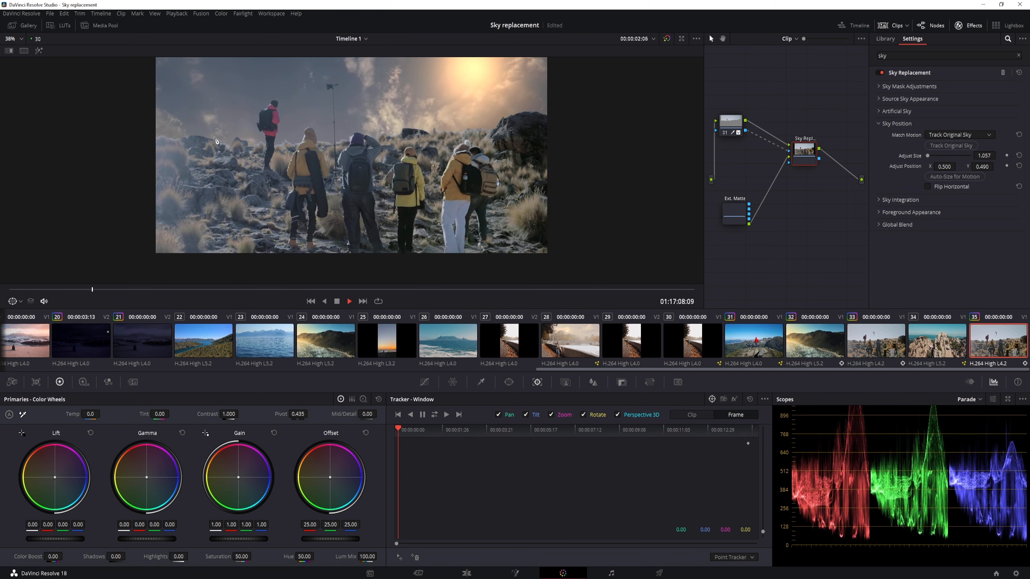
{"action": "left_click", "coordinate": [284, 290]}
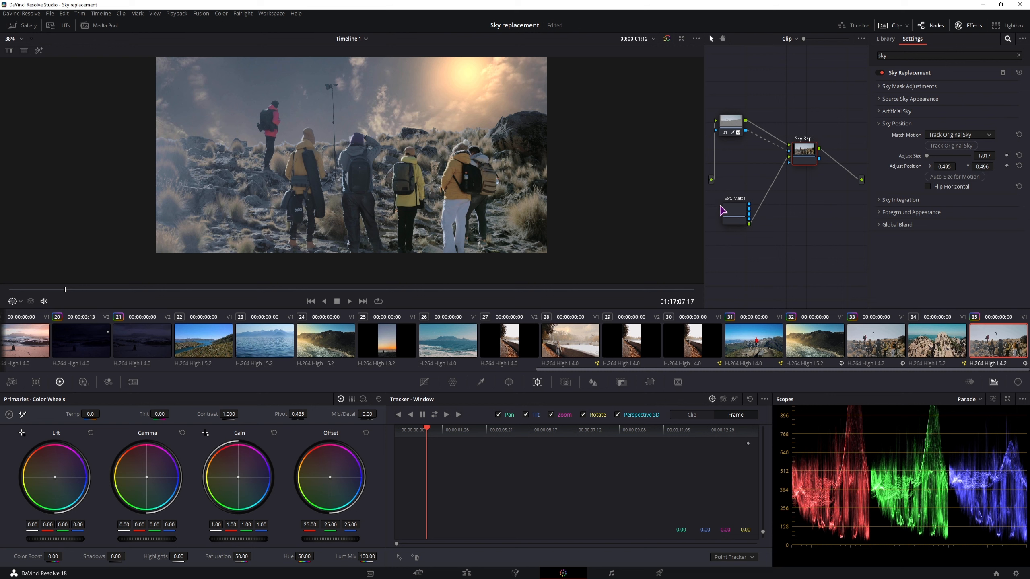
Set the source sky appearance to detail 0.615, brightness -0.069, saturation -0.179, temperature -963 and tint -0.105.
{"action": "left_click", "coordinate": [880, 100]}
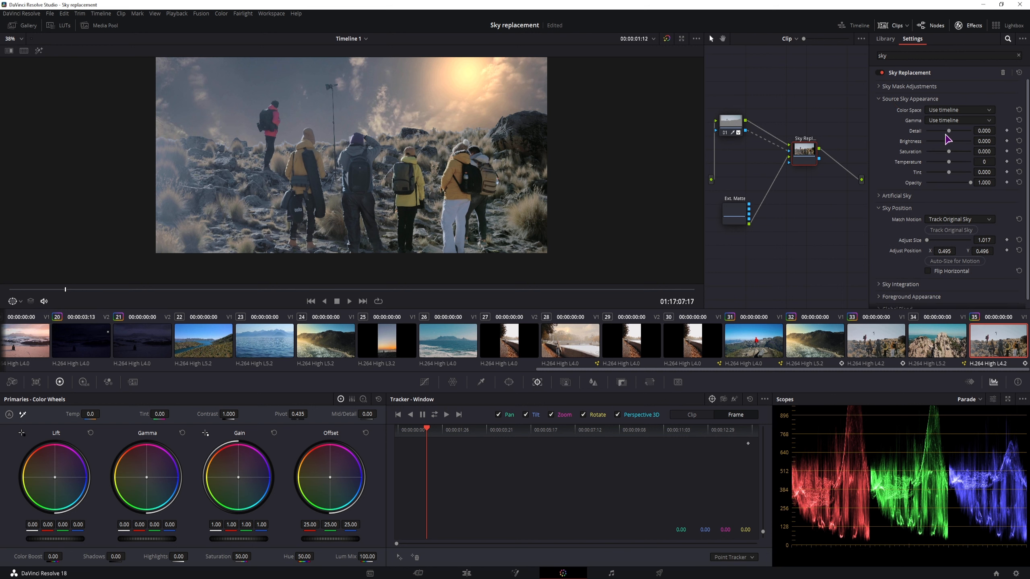
{"action": "left_click_drag", "start_coordinate": [950, 134], "coordinate": [1005, 195]}
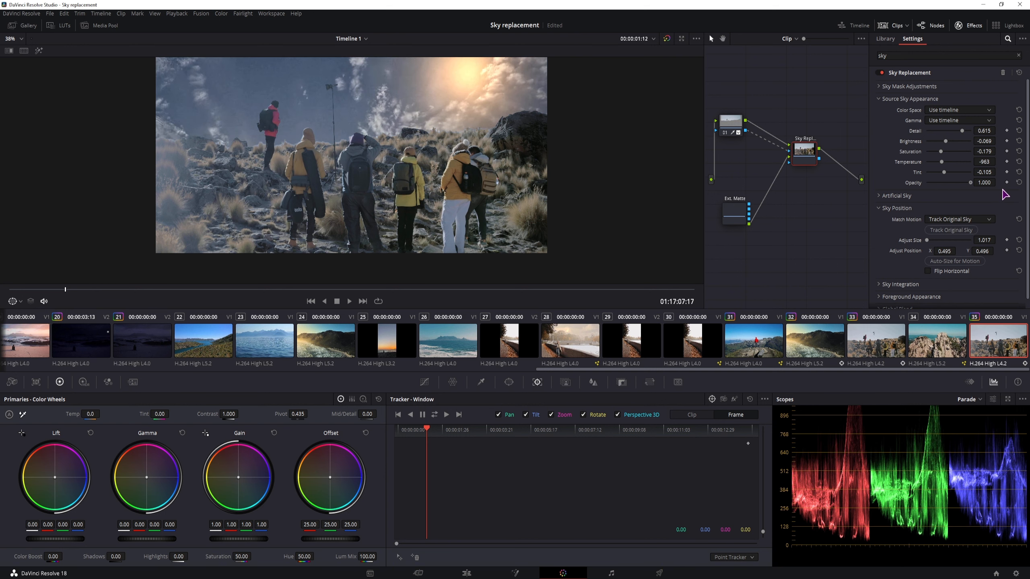
Lower the key output gain of node 01 to blend the replacement sky with the original.
{"action": "left_click", "coordinate": [735, 124]}
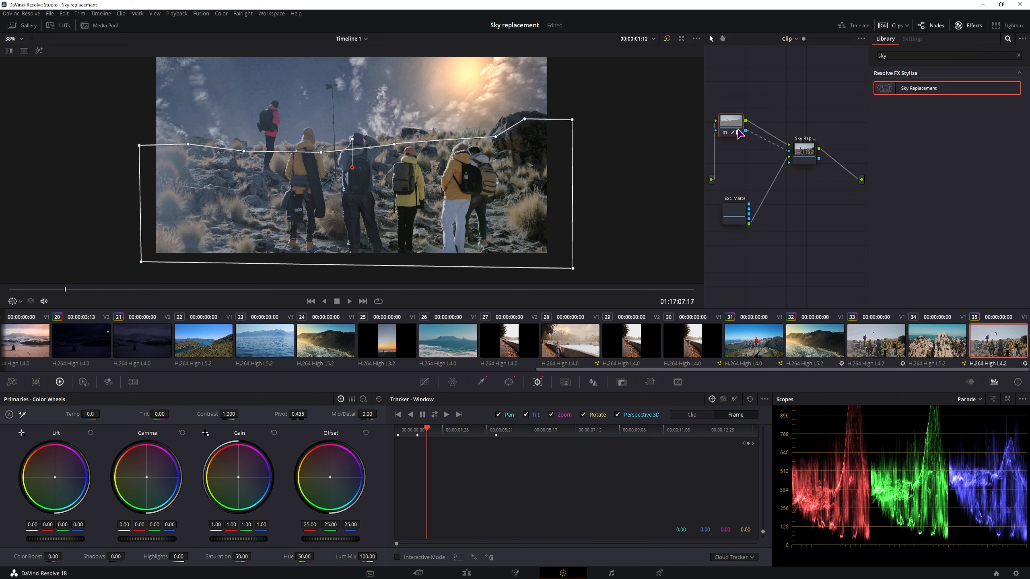
{"action": "left_click", "coordinate": [624, 383]}
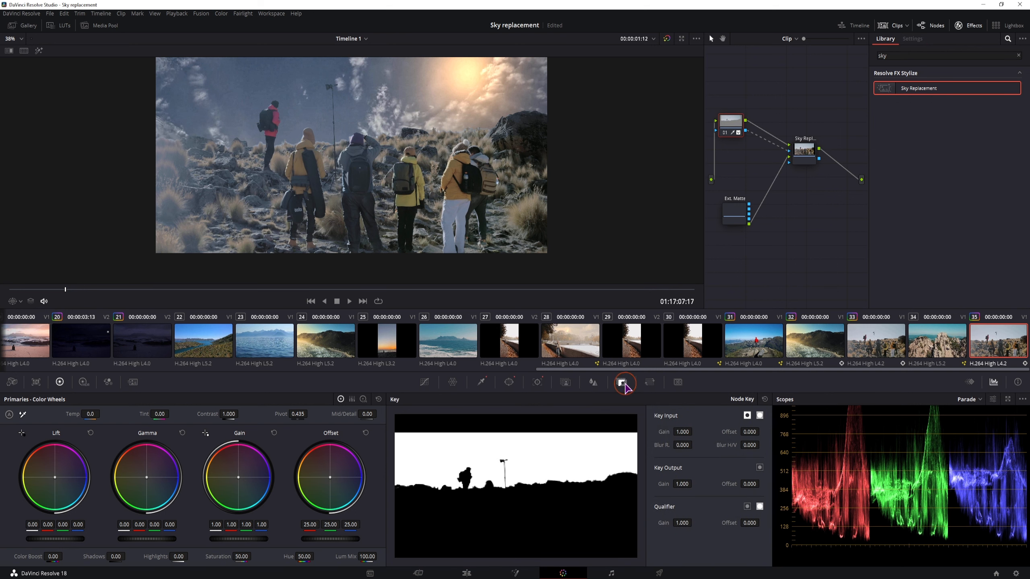
{"action": "left_click_drag", "start_coordinate": [682, 484], "coordinate": [694, 484]}
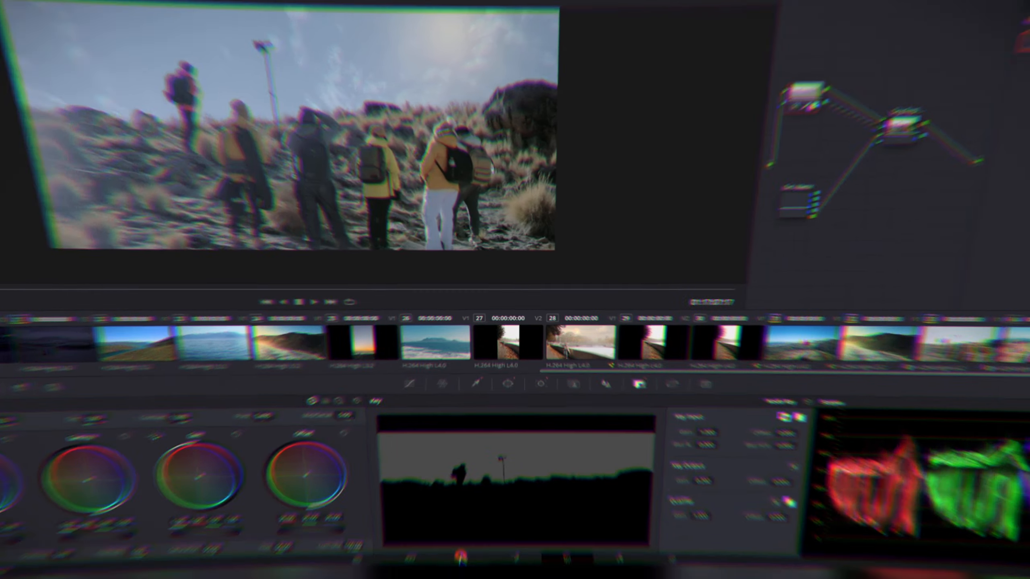
On the Edit page, add another hikers clip on V1 with sky footage after it on V2, and preview that footage.
{"action": "left_click", "coordinate": [466, 573]}
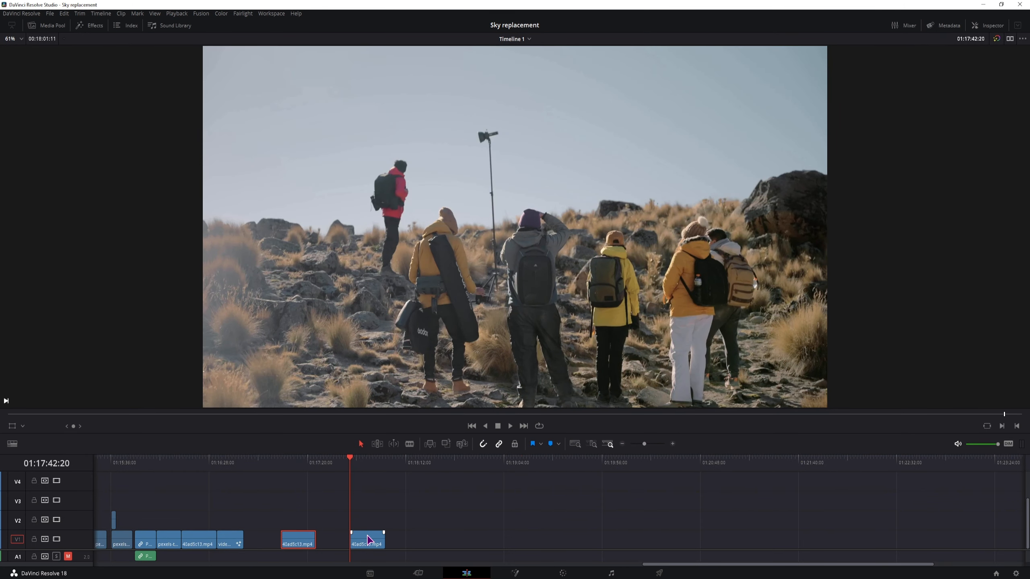
{"action": "left_click", "coordinate": [443, 541]}
{"action": "left_click", "coordinate": [515, 573]}
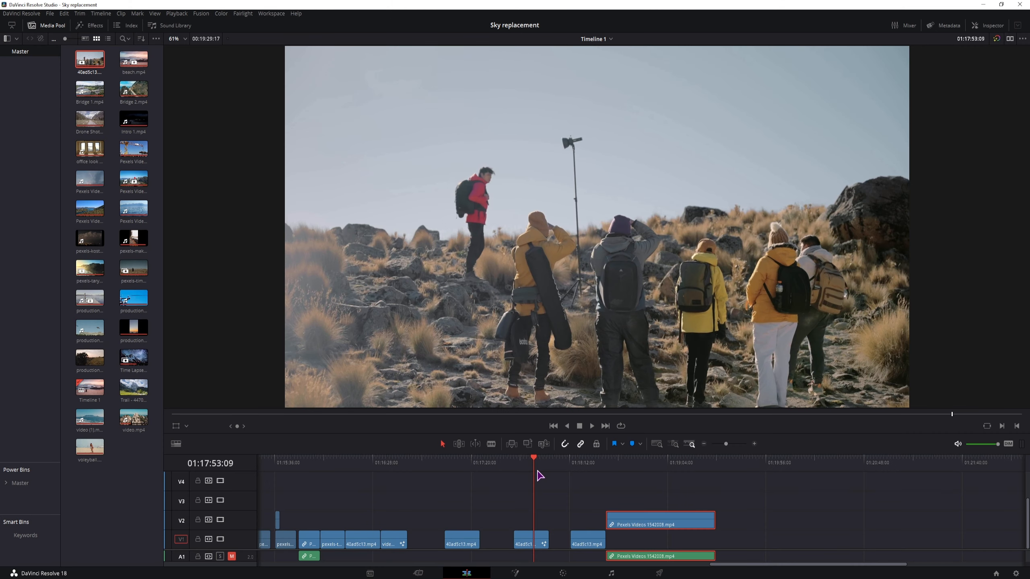
{"action": "left_click", "coordinate": [615, 464]}
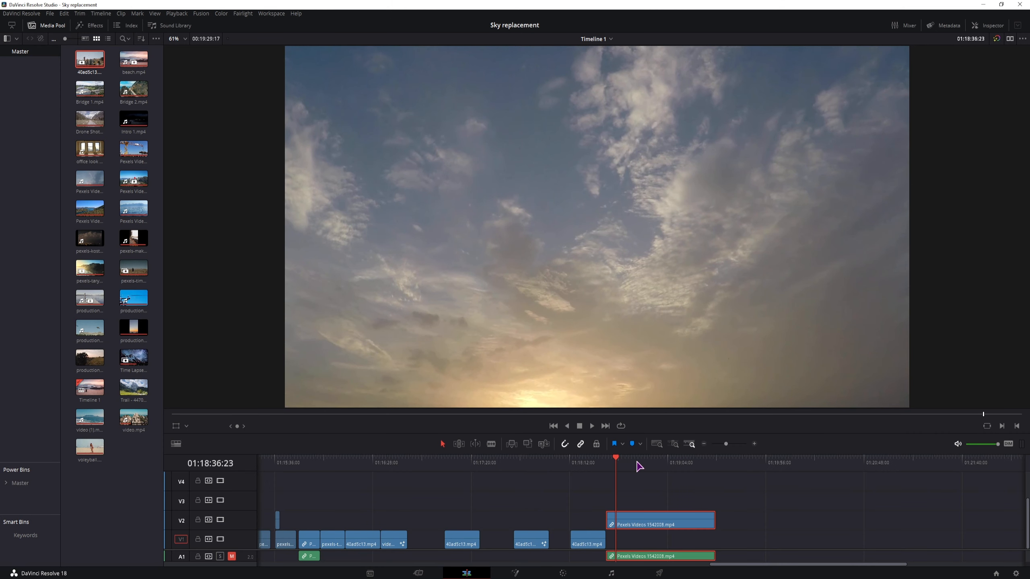
Move the sky footage down to V1 and place the hikers clip above it on V2, aligned at the start.
{"action": "left_click_drag", "start_coordinate": [636, 518], "coordinate": [633, 529]}
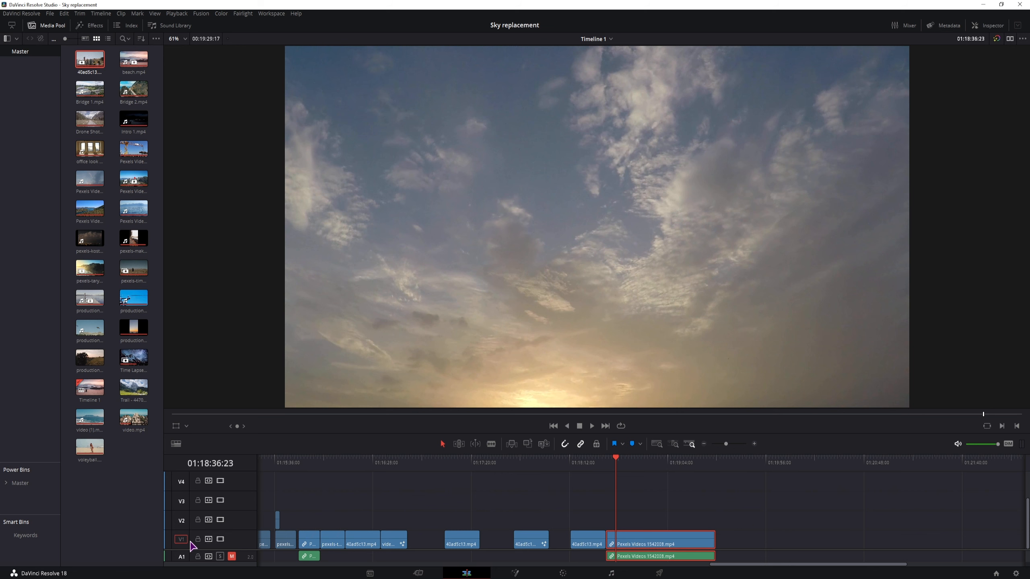
{"action": "left_click", "coordinate": [579, 541]}
{"action": "left_click", "coordinate": [590, 465]}
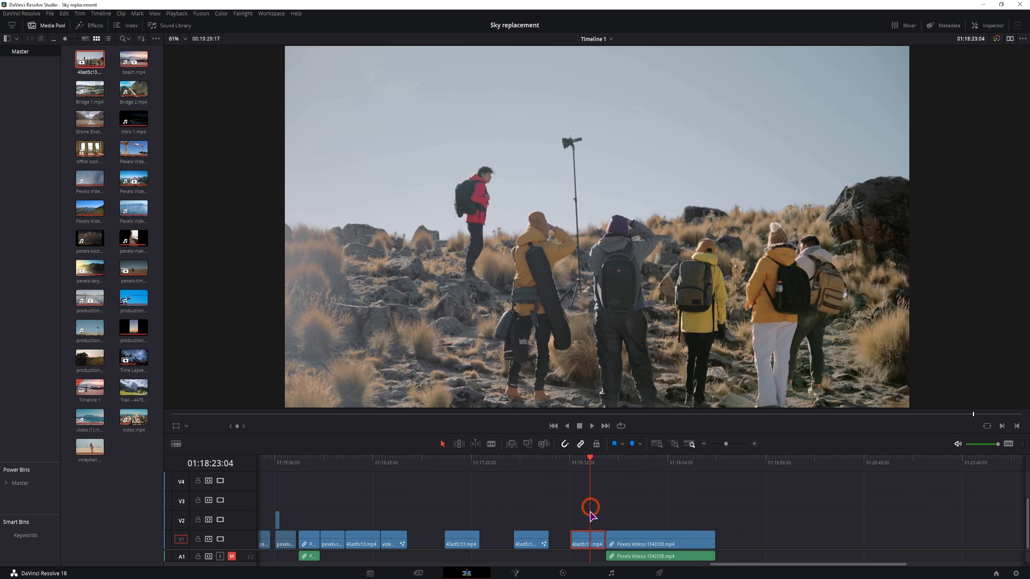
{"action": "left_click_drag", "start_coordinate": [592, 542], "coordinate": [627, 522]}
{"action": "left_click", "coordinate": [621, 464]}
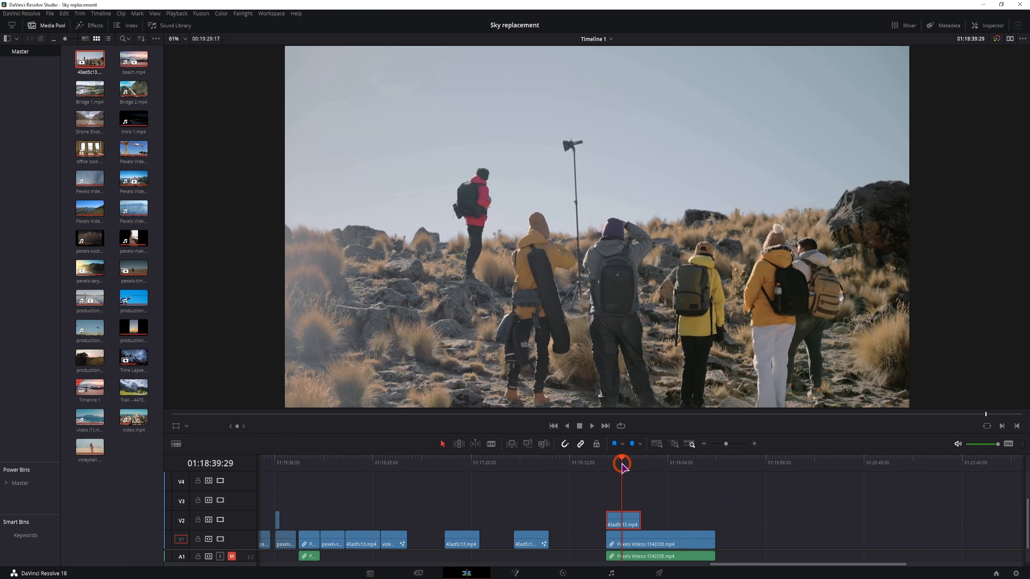
Trim the end of the sky footage on V1 to match the length of the hikers clip above it.
{"action": "left_click_drag", "start_coordinate": [715, 542], "coordinate": [640, 541]}
{"action": "left_click", "coordinate": [636, 485]}
{"action": "left_click", "coordinate": [621, 463]}
Combine the stacked hikers and sky clips into a new Fusion clip and open the Fusion page.
{"action": "left_click_drag", "start_coordinate": [640, 496], "coordinate": [591, 563]}
{"action": "right_click", "coordinate": [631, 543]}
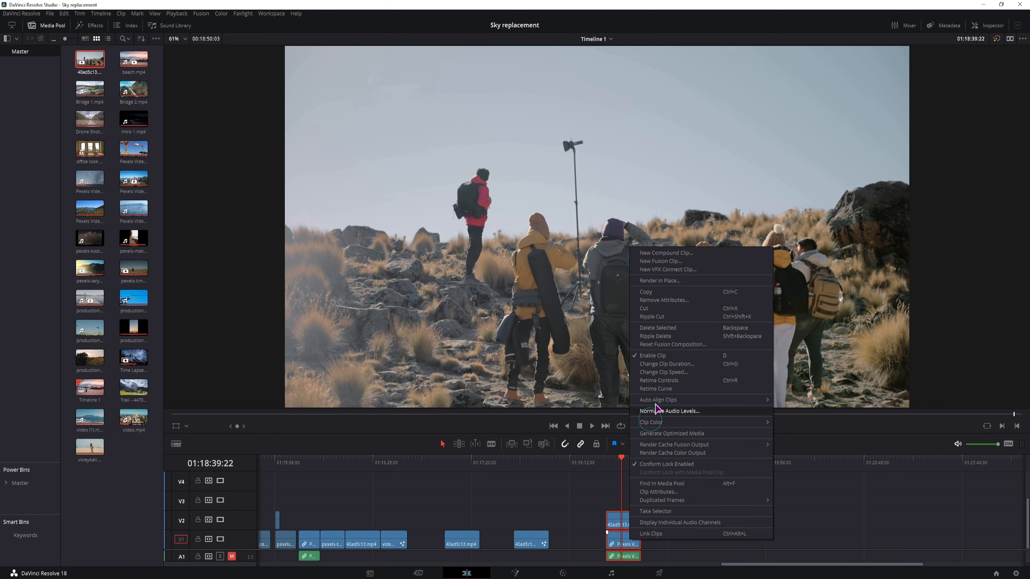
{"action": "left_click", "coordinate": [675, 261]}
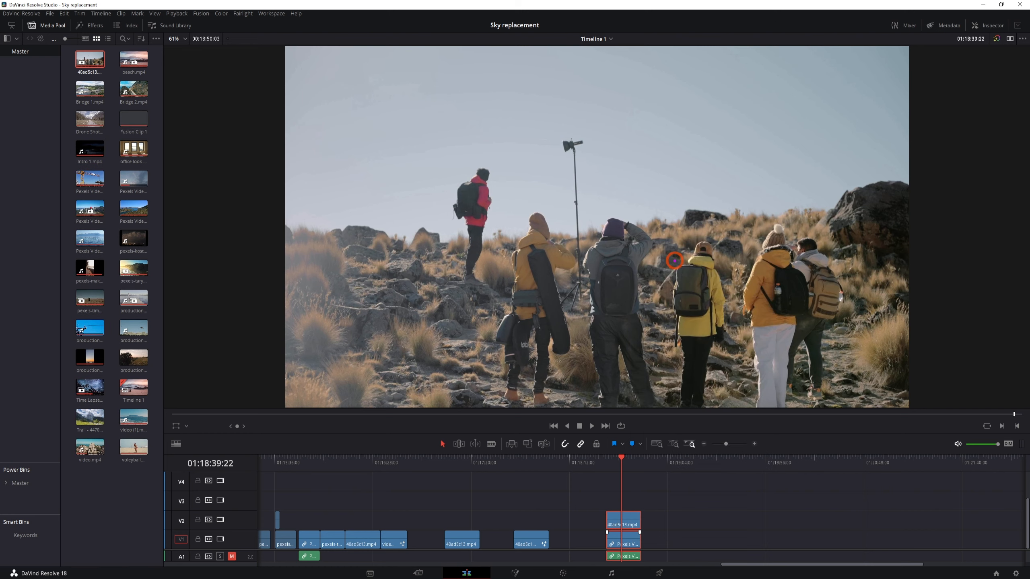
{"action": "left_click", "coordinate": [515, 573]}
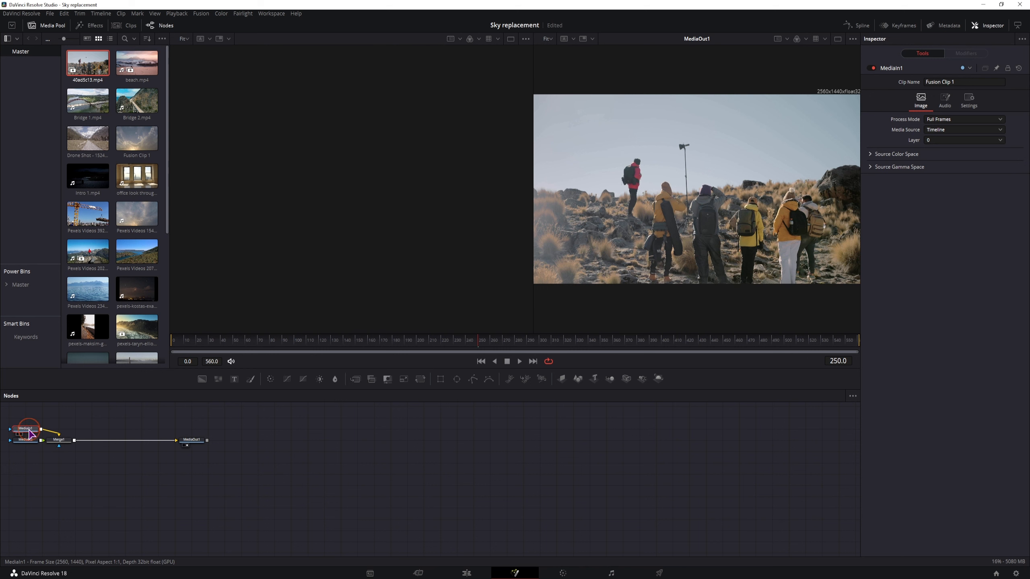
Preview MediaIn1 and MediaIn2 in the empty viewer and hide the Media Pool.
{"action": "key", "text": "1"}
{"action": "left_click", "coordinate": [25, 440]}
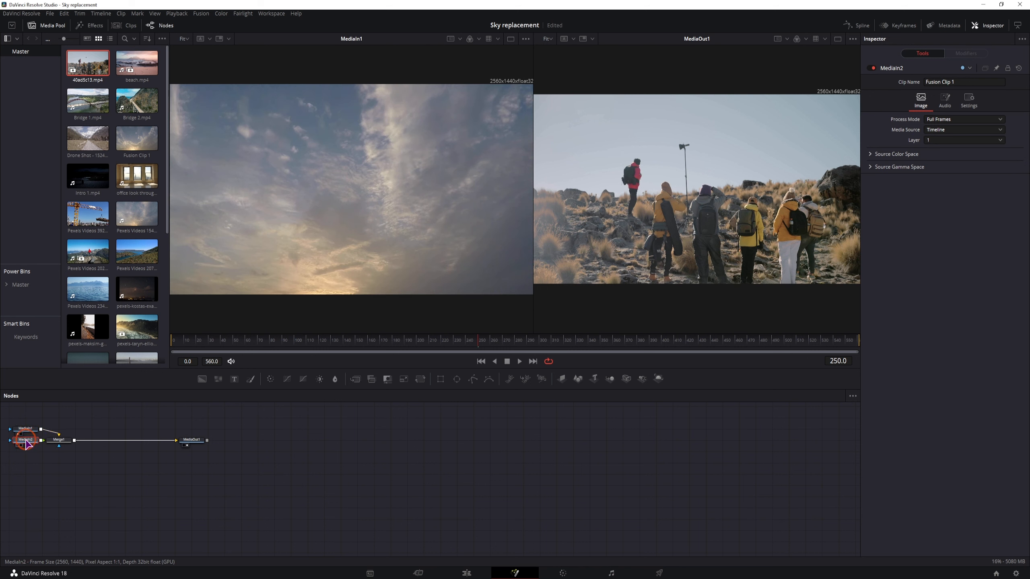
{"action": "key", "text": "1"}
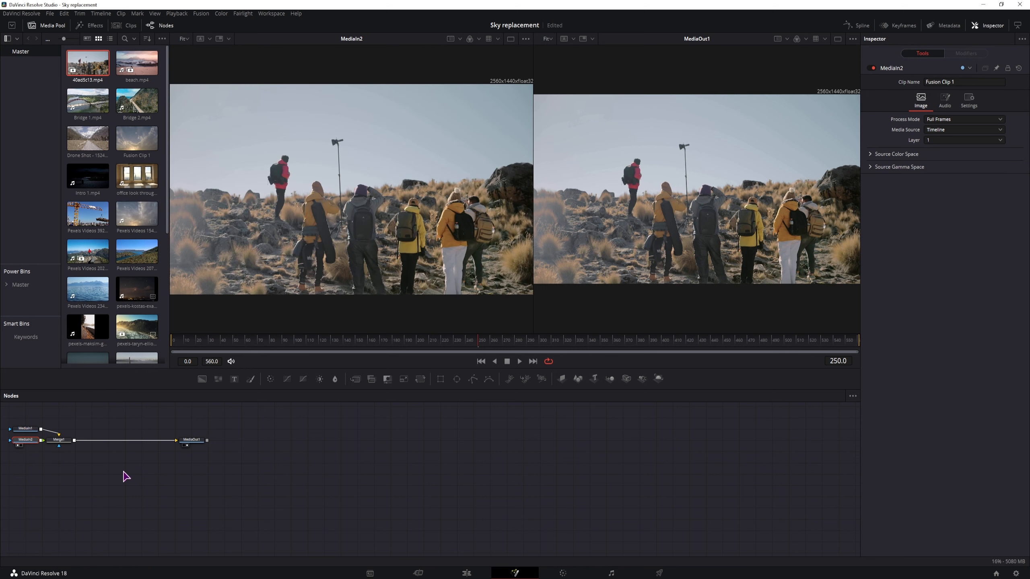
{"action": "left_click", "coordinate": [103, 494]}
{"action": "left_click", "coordinate": [44, 30]}
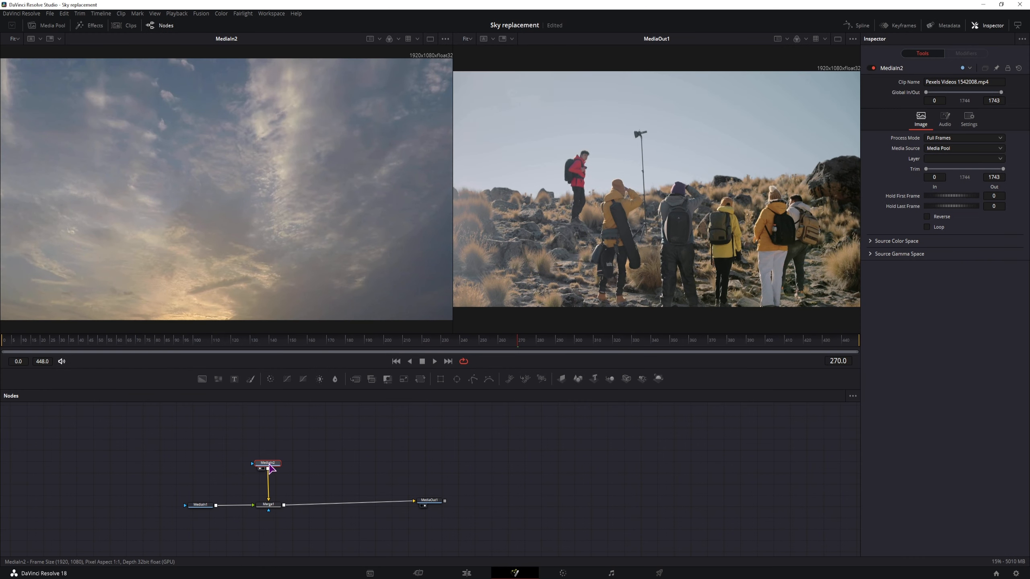
Show the hikers clip MediaIn1 in the viewer and move its node away from Merge1 to make room.
{"action": "left_click_drag", "start_coordinate": [270, 466], "coordinate": [270, 461]}
{"action": "left_click", "coordinate": [200, 505]}
{"action": "key", "text": "1"}
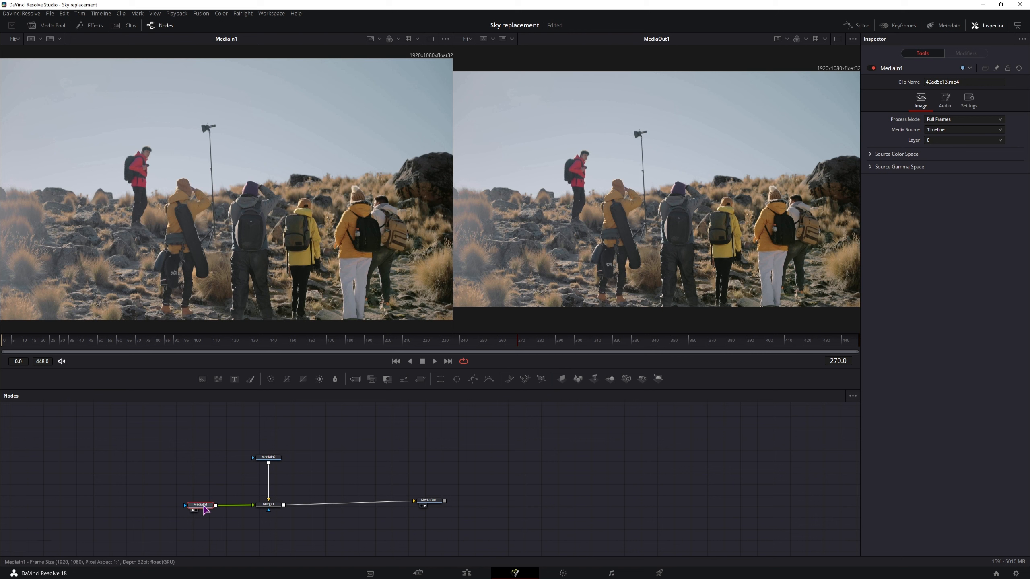
{"action": "left_click_drag", "start_coordinate": [202, 508], "coordinate": [127, 510]}
Add a Delta Keyer between MediaIn1 and Merge1, view it, and sample the hikers clip's sky as its background color.
{"action": "key", "text": "ctrl+space"}
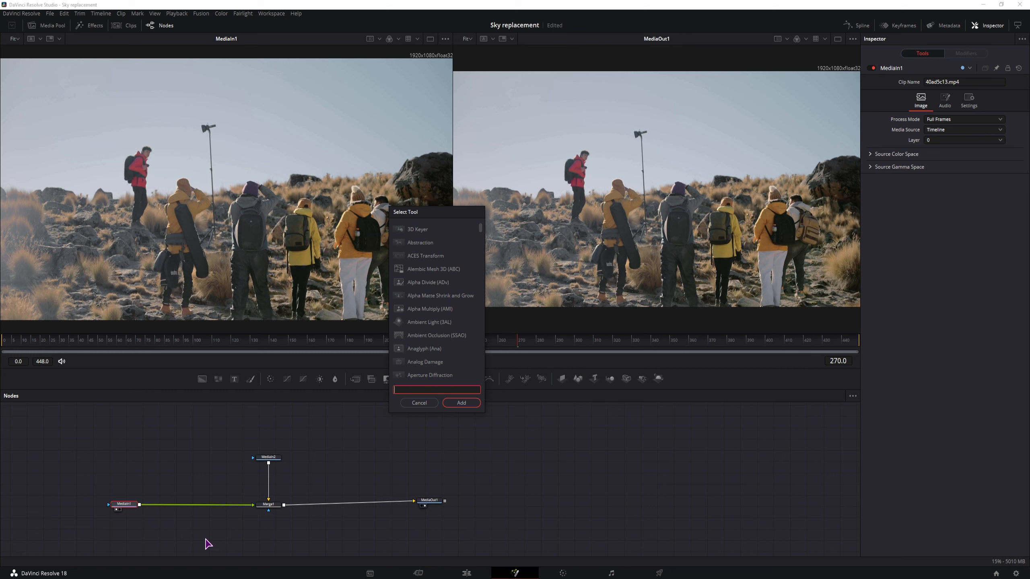
{"action": "type", "text": "delta"}
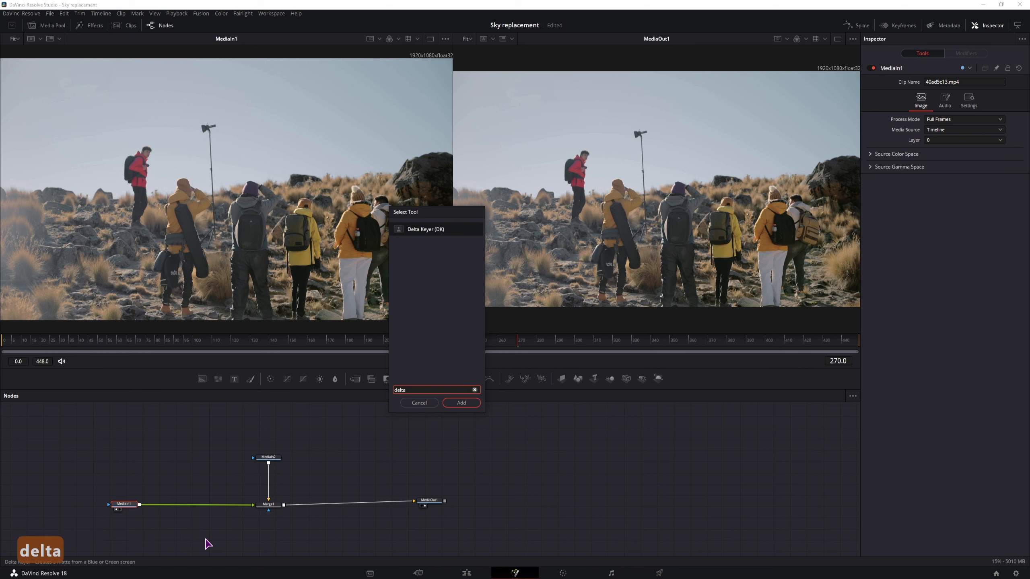
{"action": "key", "text": "Return"}
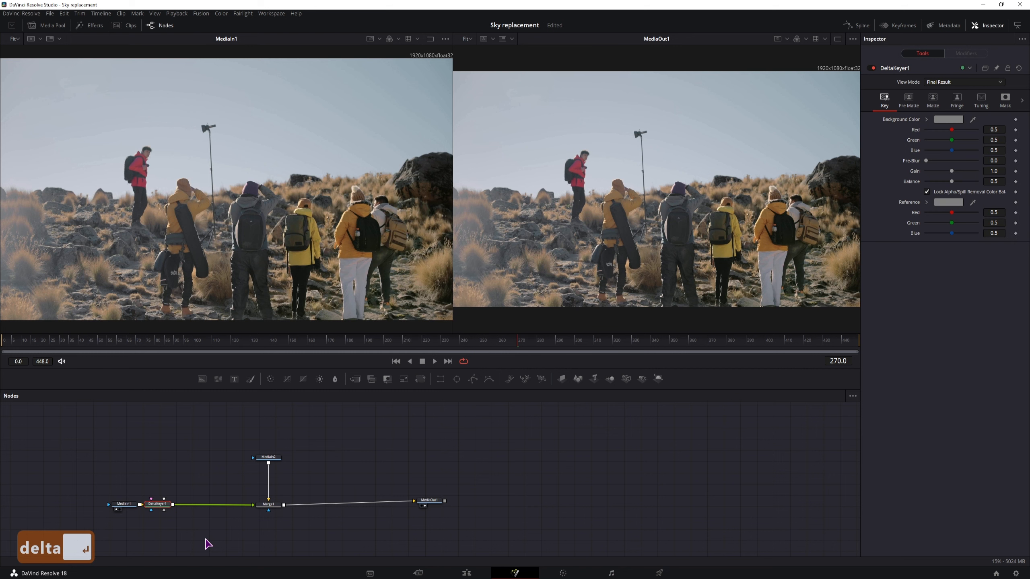
{"action": "left_click_drag", "start_coordinate": [158, 504], "coordinate": [199, 506]}
{"action": "key", "text": "1"}
{"action": "key", "text": "1"}
{"action": "key", "text": "1"}
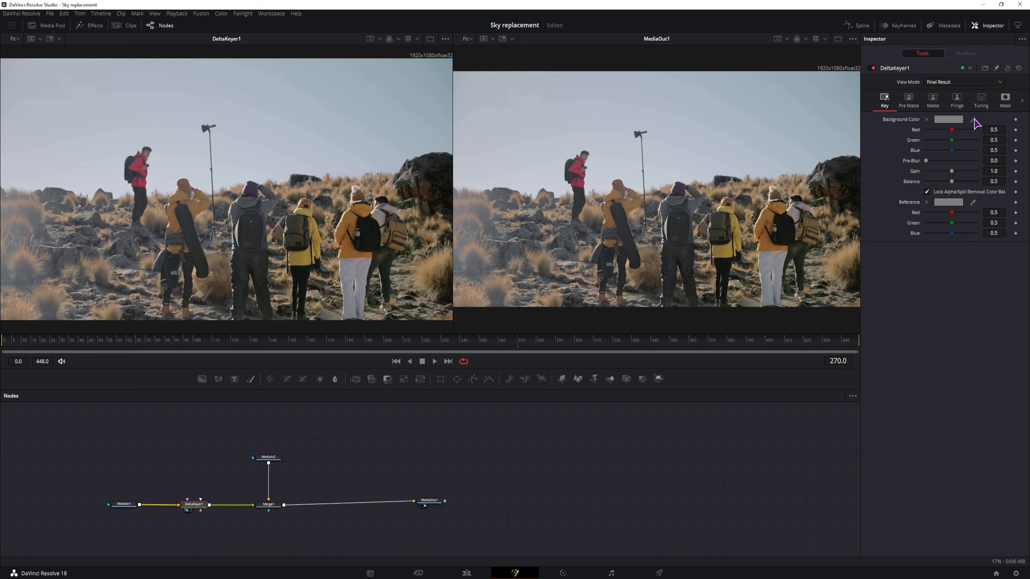
{"action": "left_click_drag", "start_coordinate": [901, 109], "coordinate": [67, 184]}
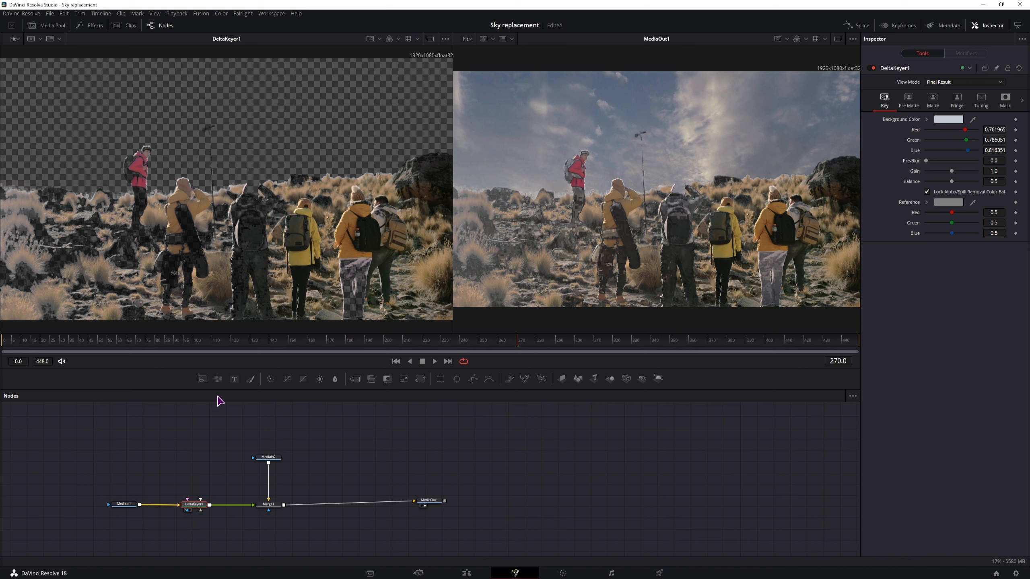
Merge a solid red Background node, with red at 1.0, behind the keyed hikers clip between DeltaKeyer1 and Merge1.
{"action": "left_click_drag", "start_coordinate": [202, 379], "coordinate": [302, 506]}
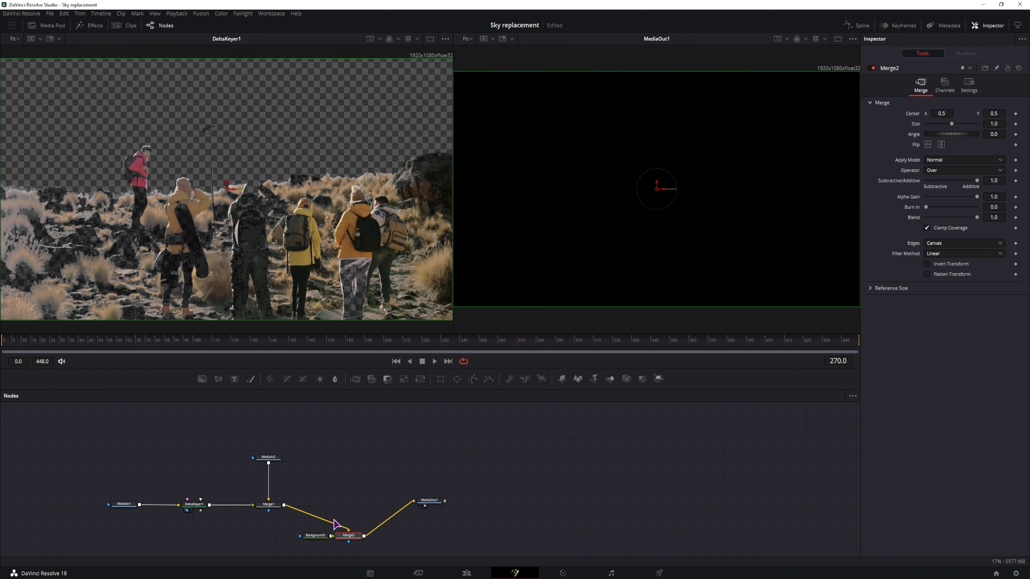
{"action": "left_click_drag", "start_coordinate": [356, 534], "coordinate": [320, 508]}
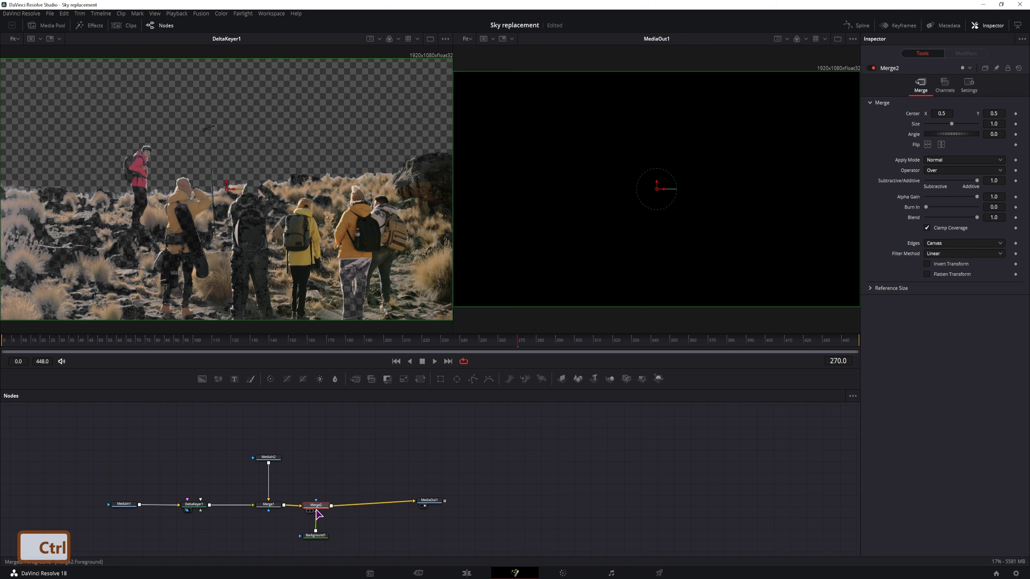
{"action": "key", "text": "ctrl+t"}
{"action": "left_click", "coordinate": [315, 535]}
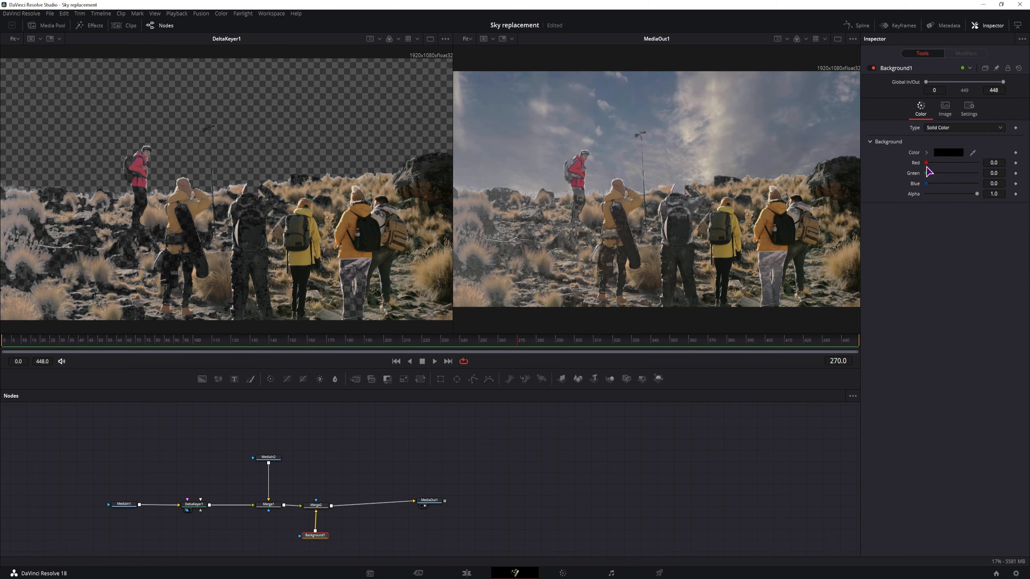
{"action": "left_click_drag", "start_coordinate": [926, 163], "coordinate": [977, 162]}
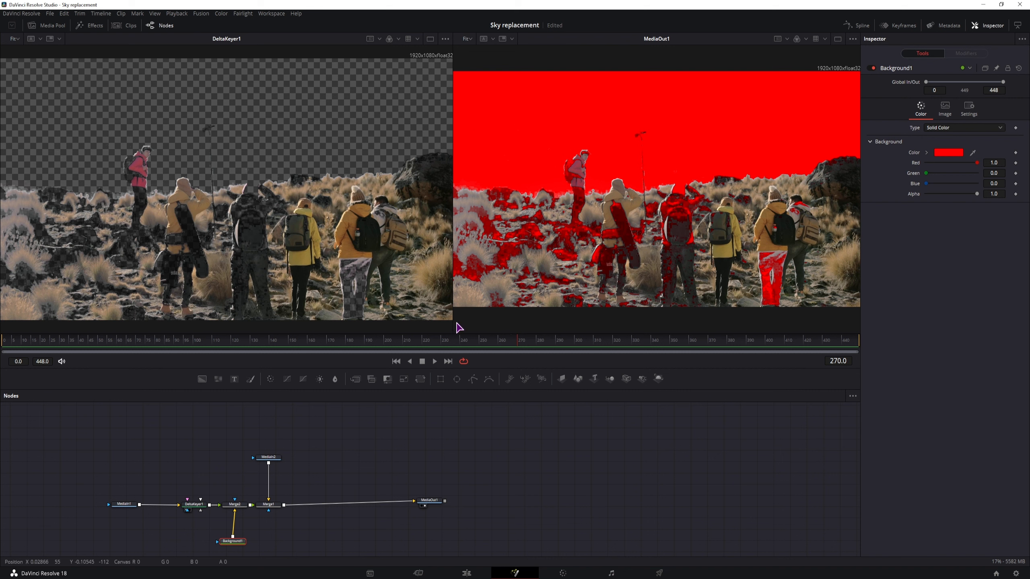
Raise the gain of the Delta Keyer's key.
{"action": "left_click", "coordinate": [194, 504]}
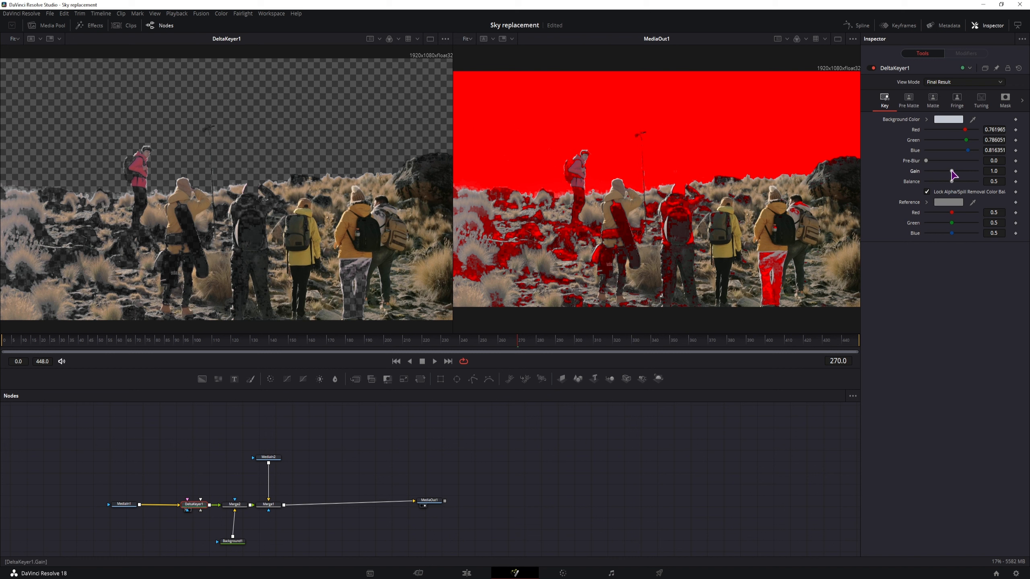
{"action": "mouse_move", "coordinate": [951, 172]}
{"action": "left_mouse_down"}
{"action": "mouse_move", "coordinate": [932, 175]}
{"action": "mouse_move", "coordinate": [969, 174]}
{"action": "left_mouse_up"}
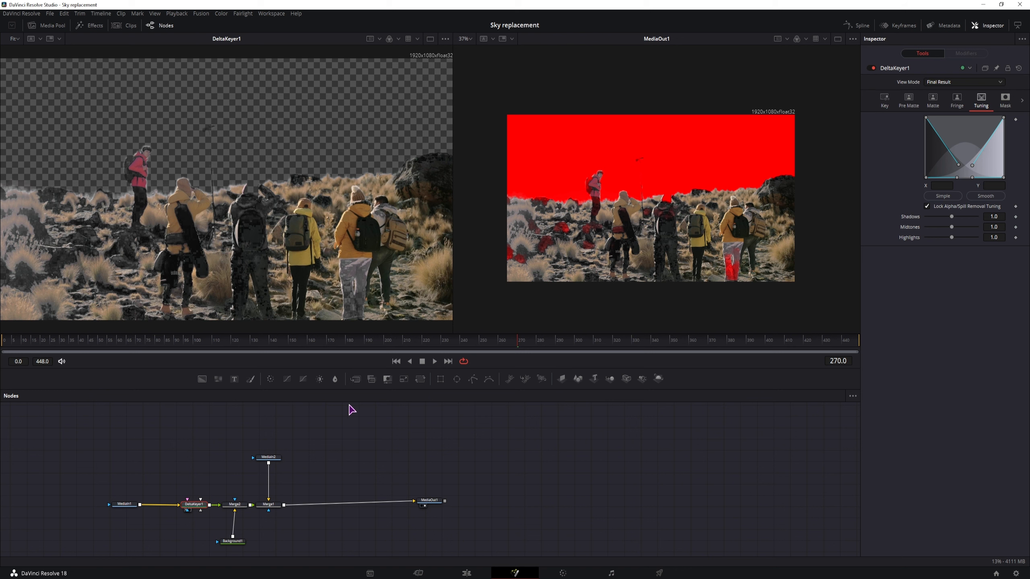
Add a Bitmap mask node fed by MediaIn1 and show it in the viewer.
{"action": "left_click", "coordinate": [198, 462]}
{"action": "left_click", "coordinate": [159, 455]}
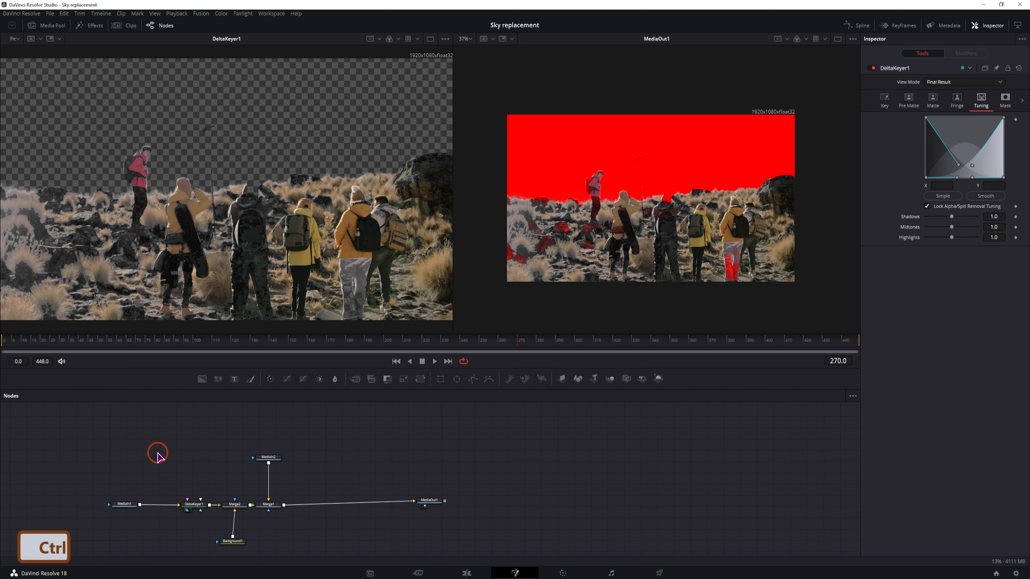
{"action": "key", "text": "ctrl+space"}
{"action": "type", "text": "delta"}
{"action": "key", "text": "BackSpace"}
{"action": "key", "text": "BackSpace"}
{"action": "key", "text": "BackSpace"}
{"action": "key", "text": "BackSpace"}
{"action": "key", "text": "BackSpace"}
{"action": "type", "text": "bit"}
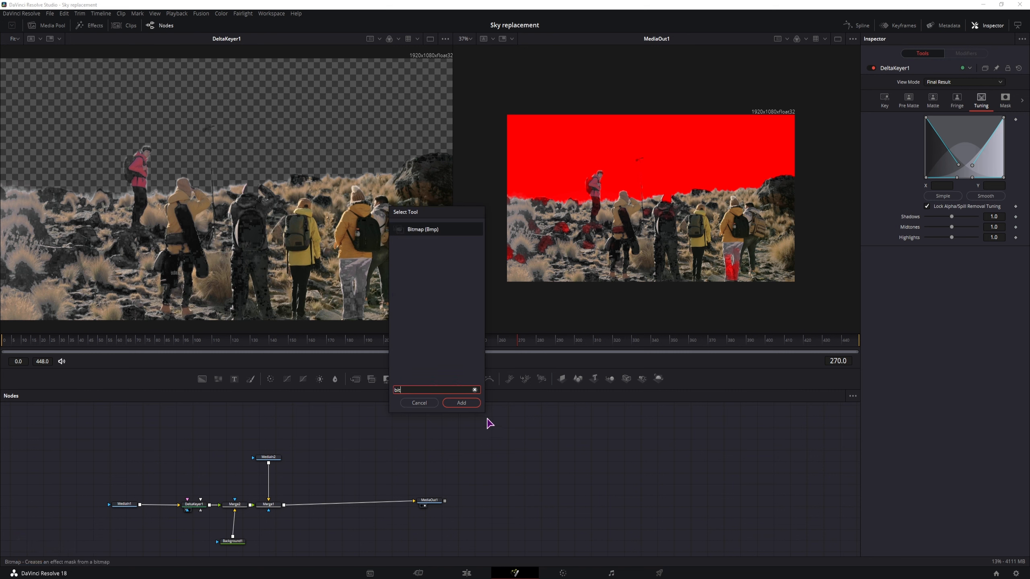
{"action": "left_click", "coordinate": [461, 403]}
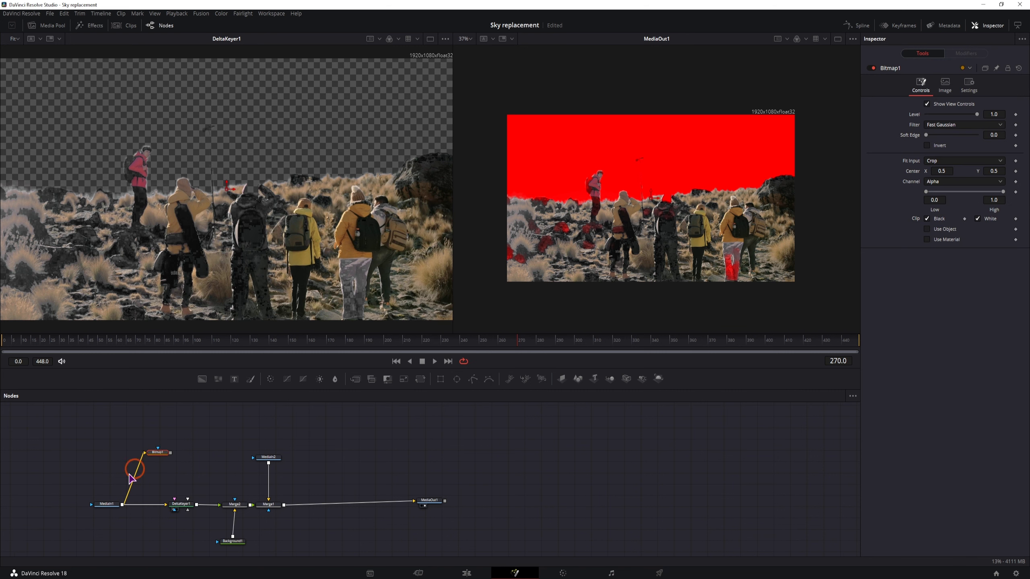
{"action": "key", "text": "1"}
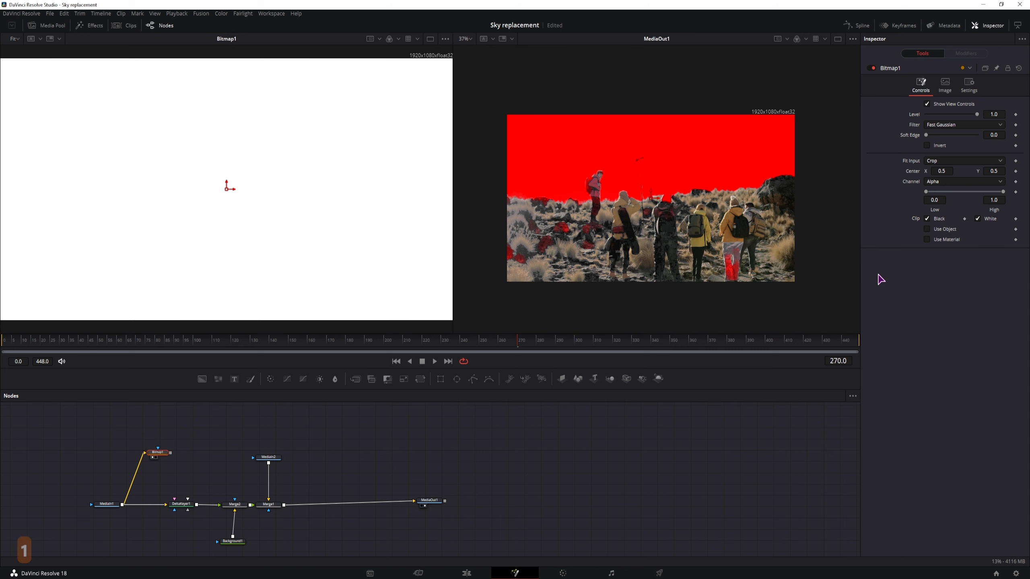
{"action": "left_click", "coordinate": [935, 182]}
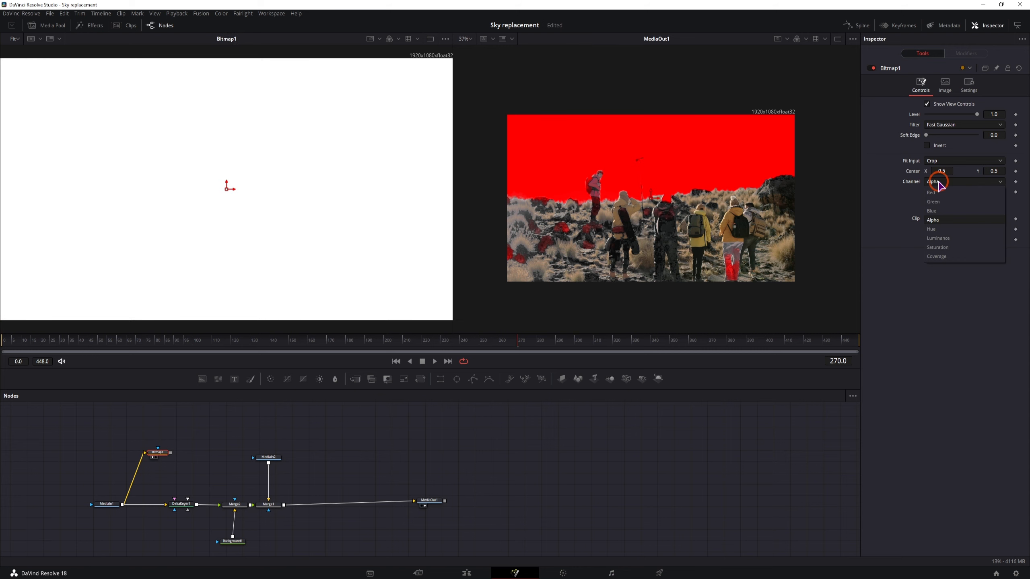
{"action": "left_click", "coordinate": [954, 238]}
{"action": "left_click_drag", "start_coordinate": [927, 200], "coordinate": [973, 198]}
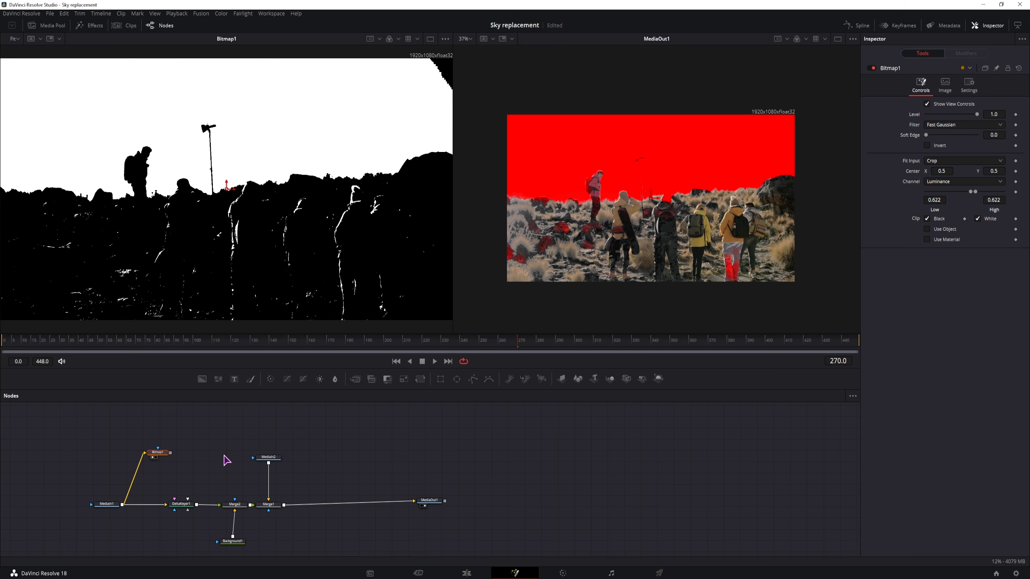
Add an unconnected Polygon mask node near the Bitmap node.
{"action": "left_click_drag", "start_coordinate": [194, 424], "coordinate": [253, 439]}
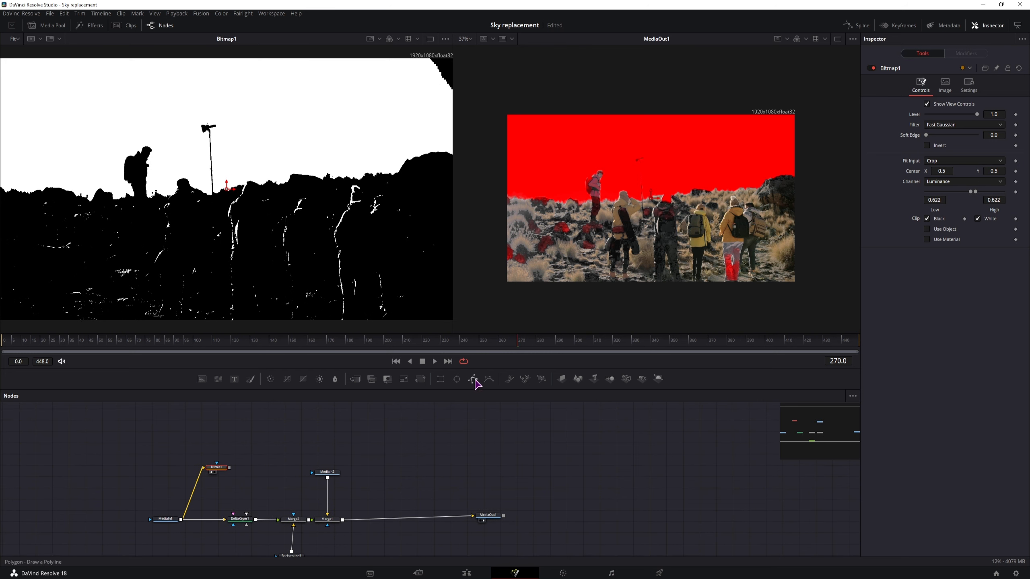
{"action": "left_click_drag", "start_coordinate": [473, 379], "coordinate": [264, 454]}
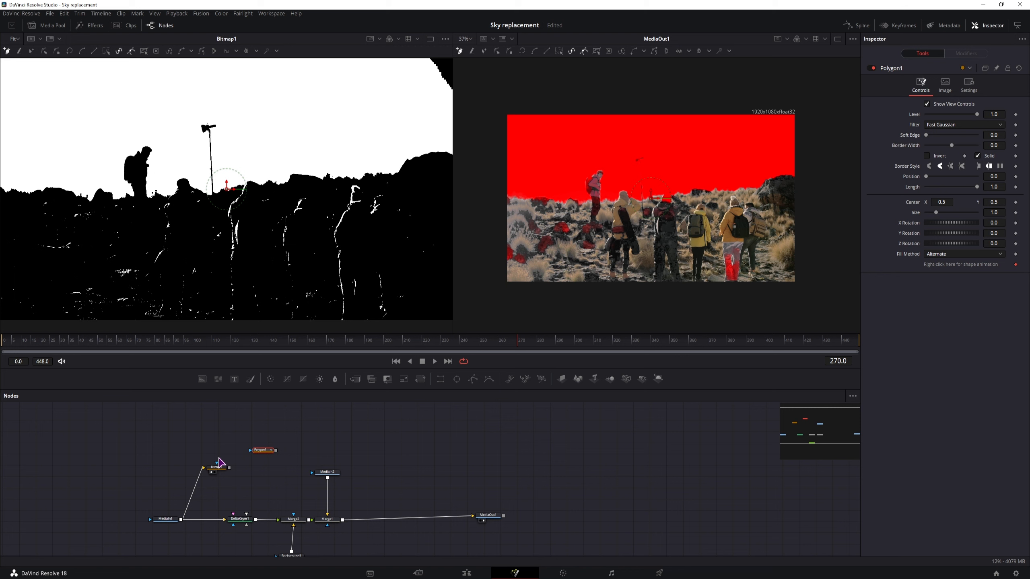
{"action": "left_click_drag", "start_coordinate": [212, 432], "coordinate": [246, 430]}
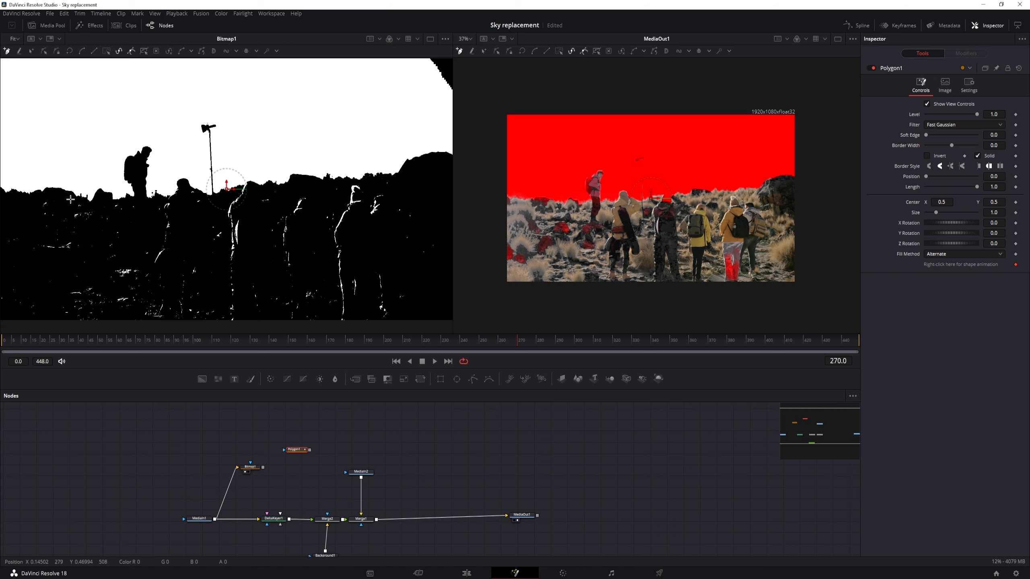
Draw a closed polygon mask around the ground and hikers, following just below the horizon and extending past the frame edges.
{"action": "scroll", "coordinate": [317, 241], "scroll_direction": "down", "scroll_amount": 2}
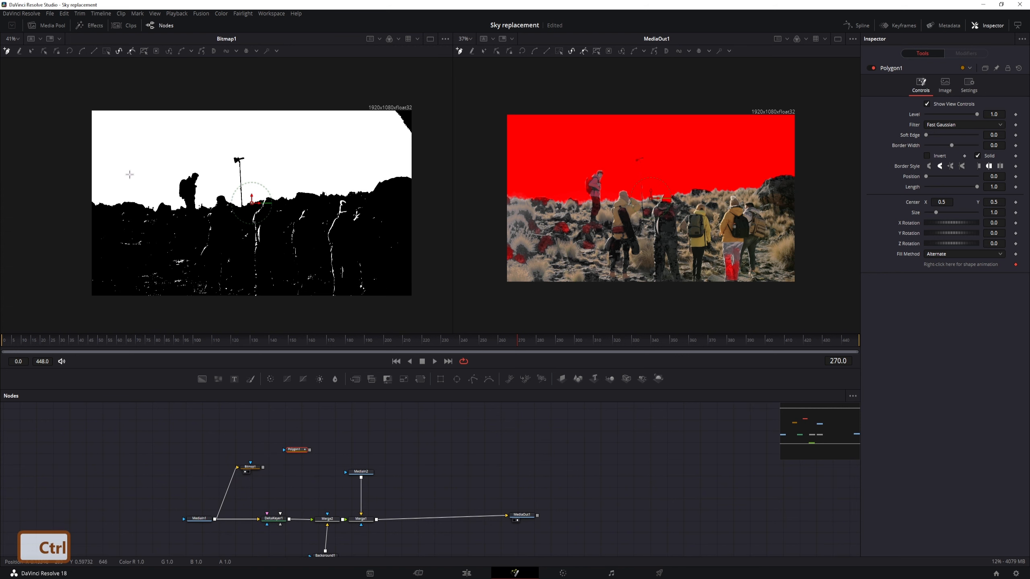
{"action": "left_click", "coordinate": [83, 304]}
{"action": "left_click", "coordinate": [84, 205]}
{"action": "left_click", "coordinate": [100, 212]}
{"action": "left_click", "coordinate": [131, 208]}
{"action": "left_click", "coordinate": [160, 215]}
{"action": "left_click", "coordinate": [197, 215]}
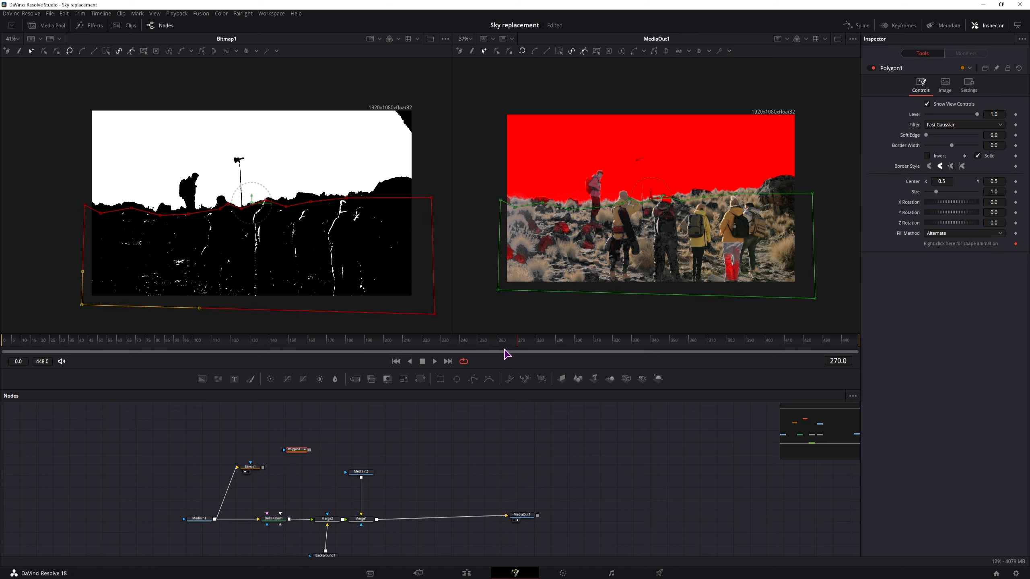
Scrub back to frame 178 and through earlier frames to check the polygon's fit along the horizon.
{"action": "left_click", "coordinate": [302, 456]}
{"action": "left_click_drag", "start_coordinate": [519, 346], "coordinate": [342, 343]}
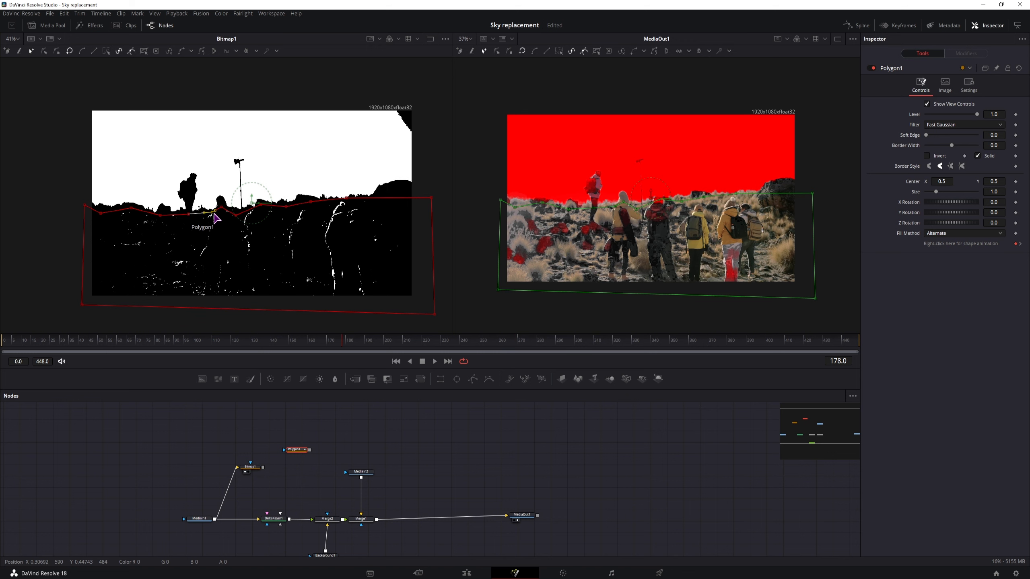
{"action": "left_click", "coordinate": [346, 200]}
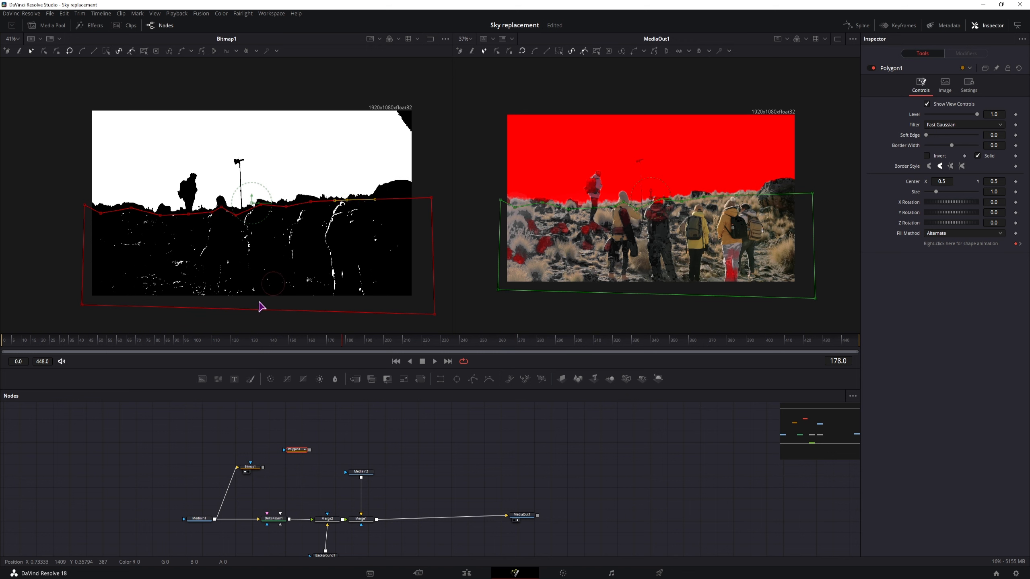
{"action": "left_click", "coordinate": [202, 341]}
{"action": "left_click_drag", "start_coordinate": [203, 345], "coordinate": [139, 346]}
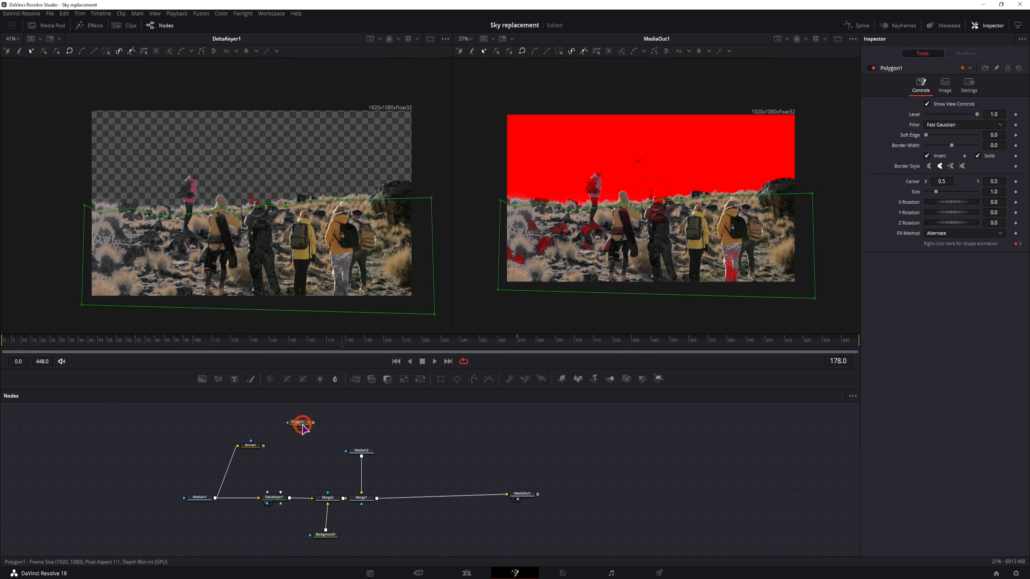
Connect the Bitmap node to the Delta Keyer's solid matte input and scrub to frame 379 to check the key.
{"action": "left_click", "coordinate": [252, 447]}
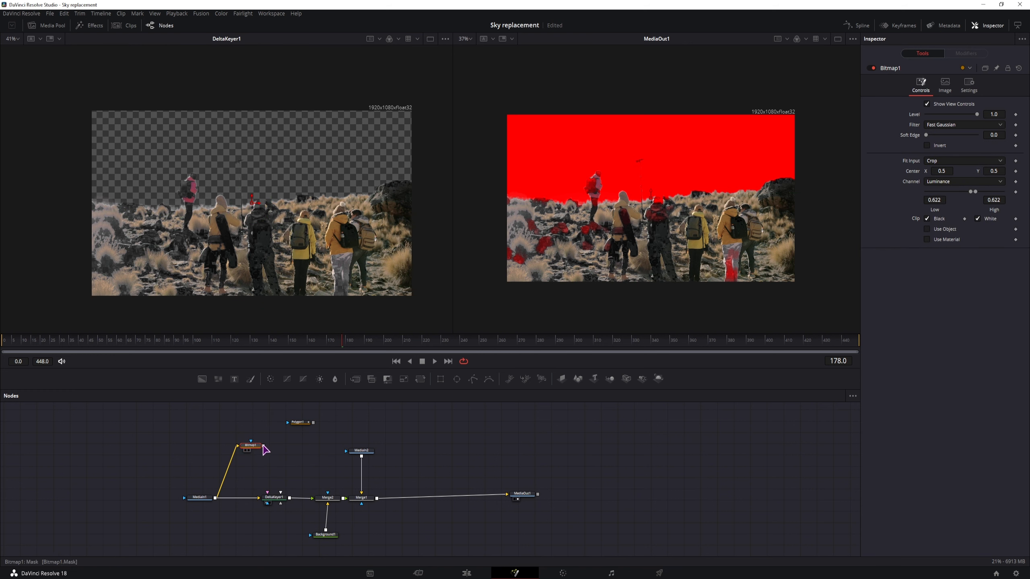
{"action": "left_click_drag", "start_coordinate": [264, 446], "coordinate": [269, 507]}
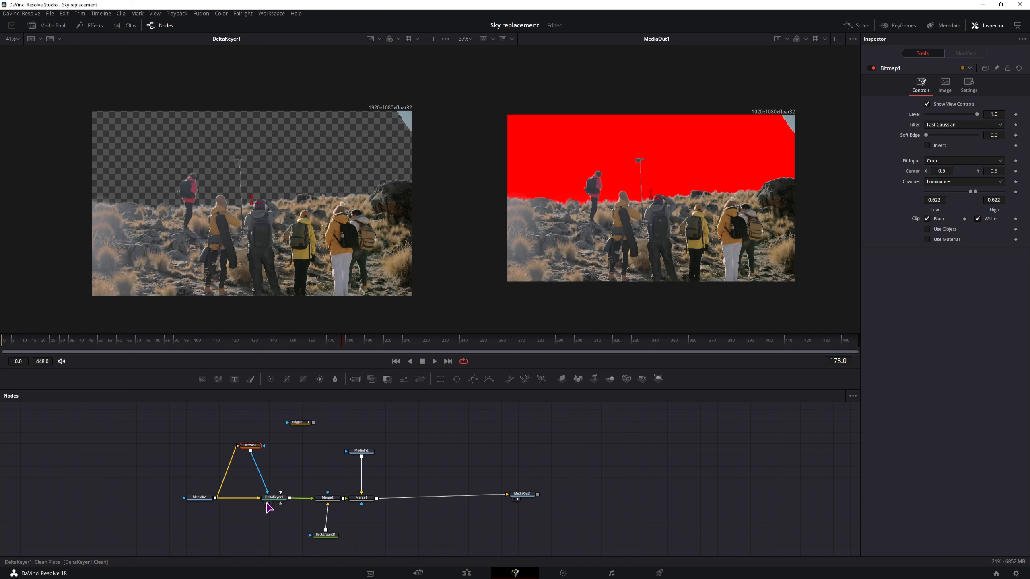
{"action": "left_click", "coordinate": [251, 344]}
{"action": "left_click_drag", "start_coordinate": [362, 345], "coordinate": [669, 338]}
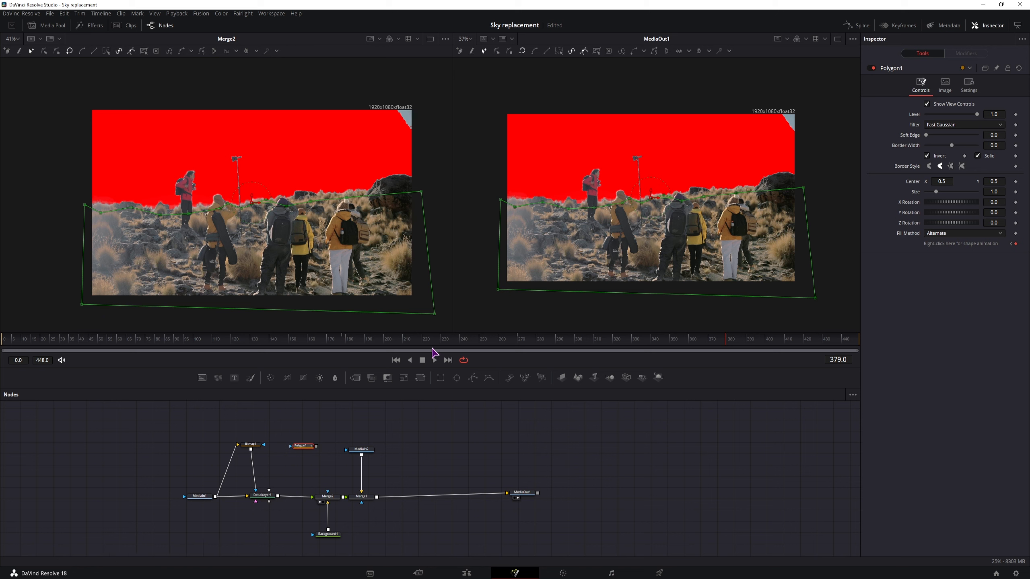
Add a second Polygon node and draw a closed four-point mask around the leftover sky patch in the footage's upper-right corner.
{"action": "left_click", "coordinate": [336, 428]}
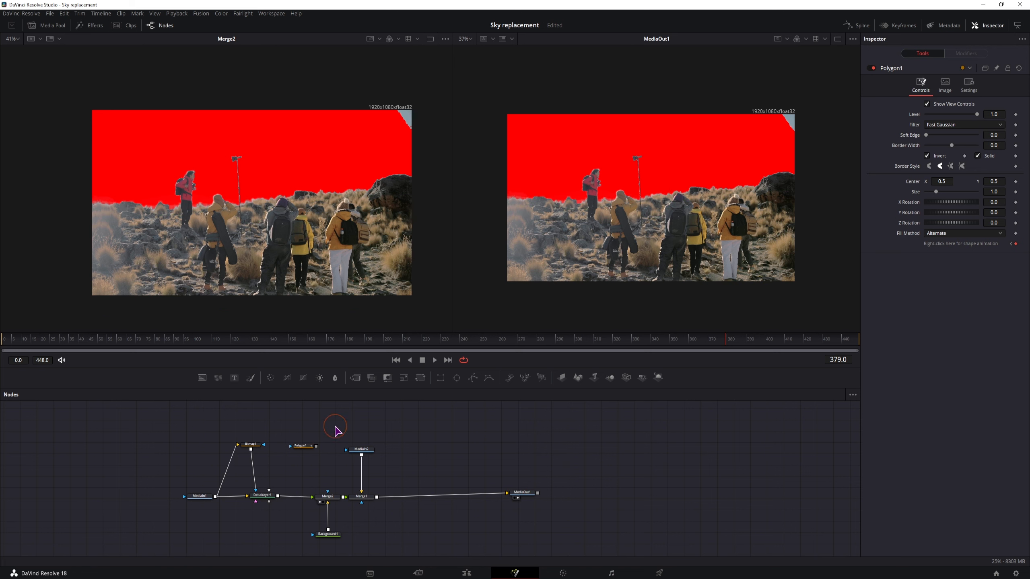
{"action": "left_click_drag", "start_coordinate": [473, 378], "coordinate": [309, 473]}
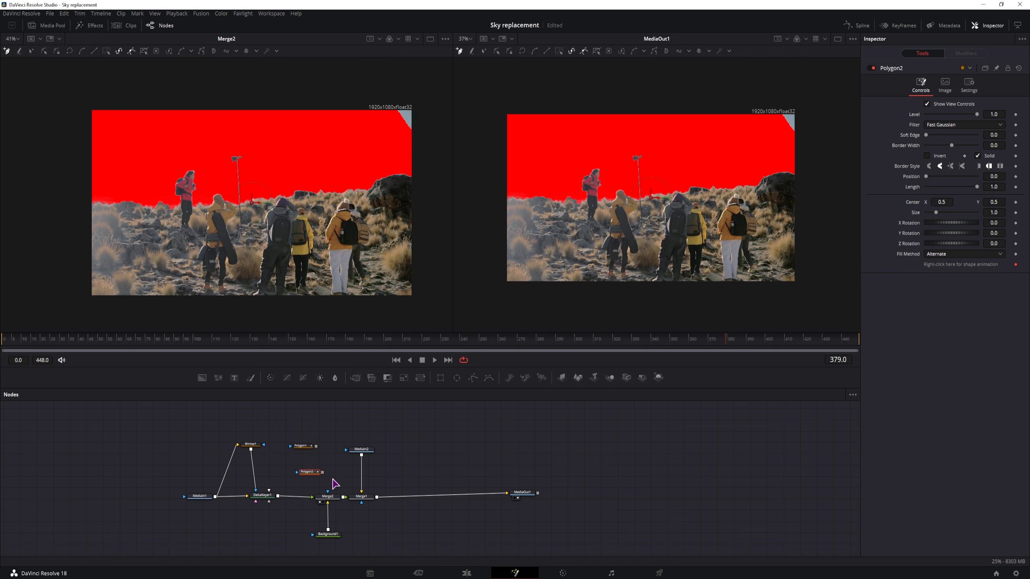
{"action": "left_click", "coordinate": [425, 144]}
{"action": "left_click", "coordinate": [429, 101]}
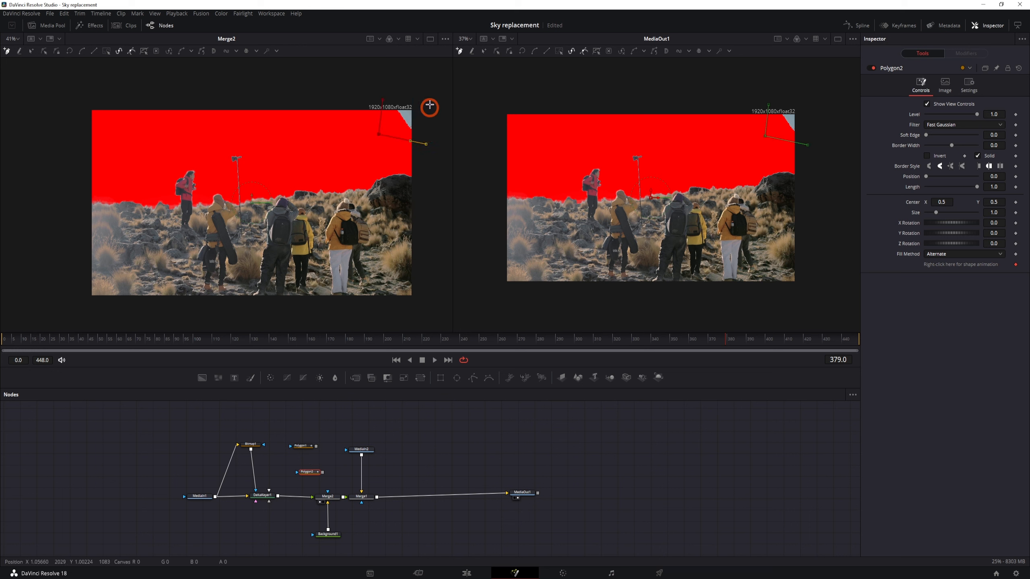
{"action": "left_click", "coordinate": [383, 100]}
{"action": "left_click", "coordinate": [281, 491]}
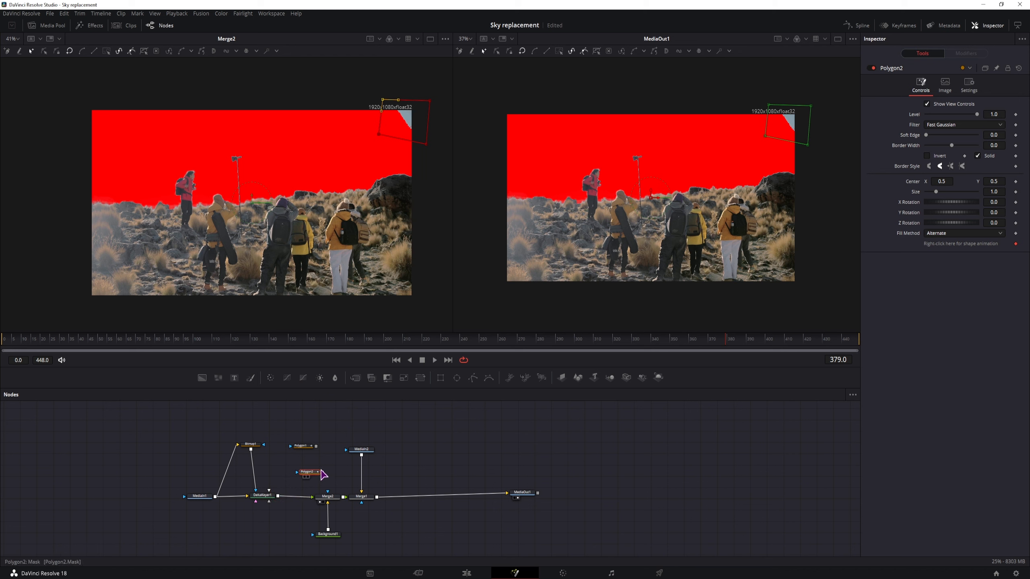
Connect Polygon2 to Merge2's effect mask, invert the polygon, and scrub to frame 317 to check the corner.
{"action": "left_click_drag", "start_coordinate": [323, 473], "coordinate": [328, 493]}
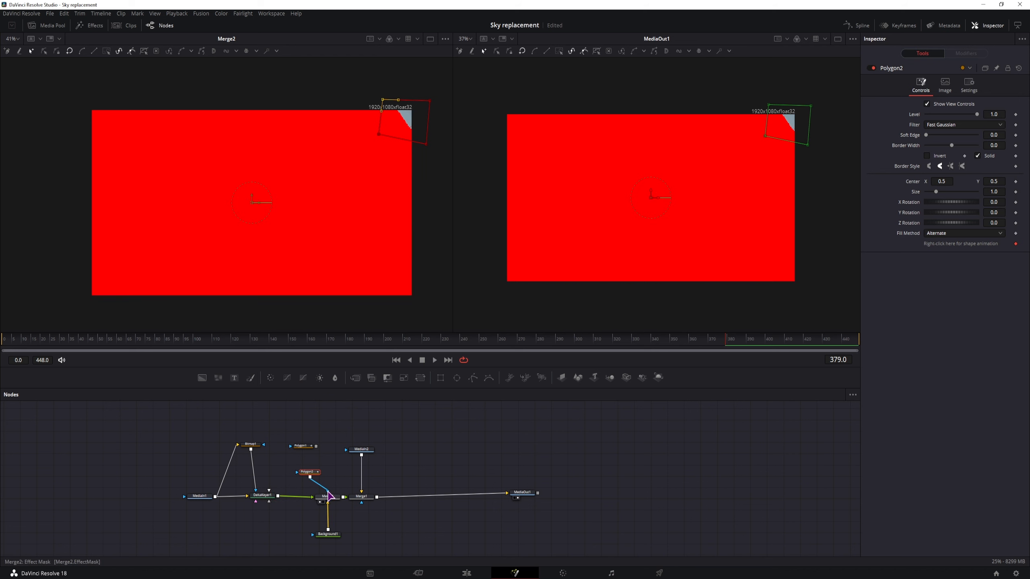
{"action": "left_click", "coordinate": [927, 156]}
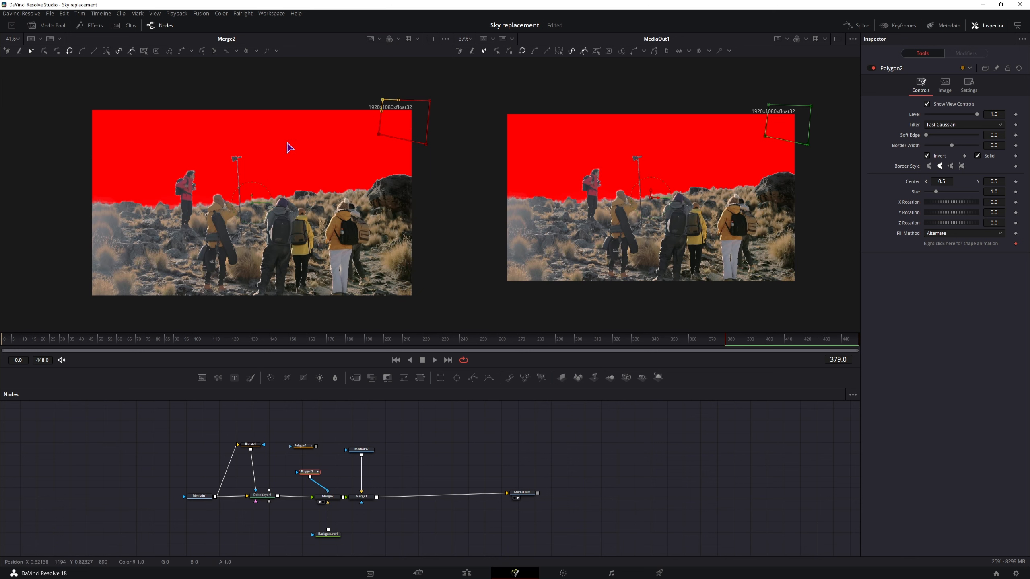
{"action": "left_click_drag", "start_coordinate": [193, 343], "coordinate": [607, 345]}
Take the red Background and Merge2 out of the node chain and connect Polygon2 to Merge1's effect mask.
{"action": "left_click", "coordinate": [362, 449]}
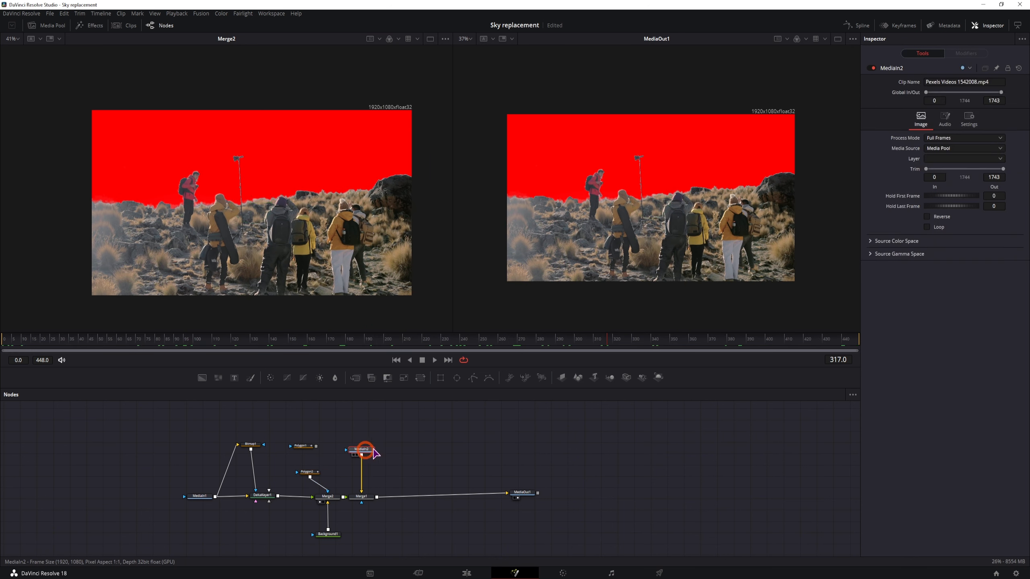
{"action": "key", "text": "1"}
{"action": "left_click", "coordinate": [364, 497]}
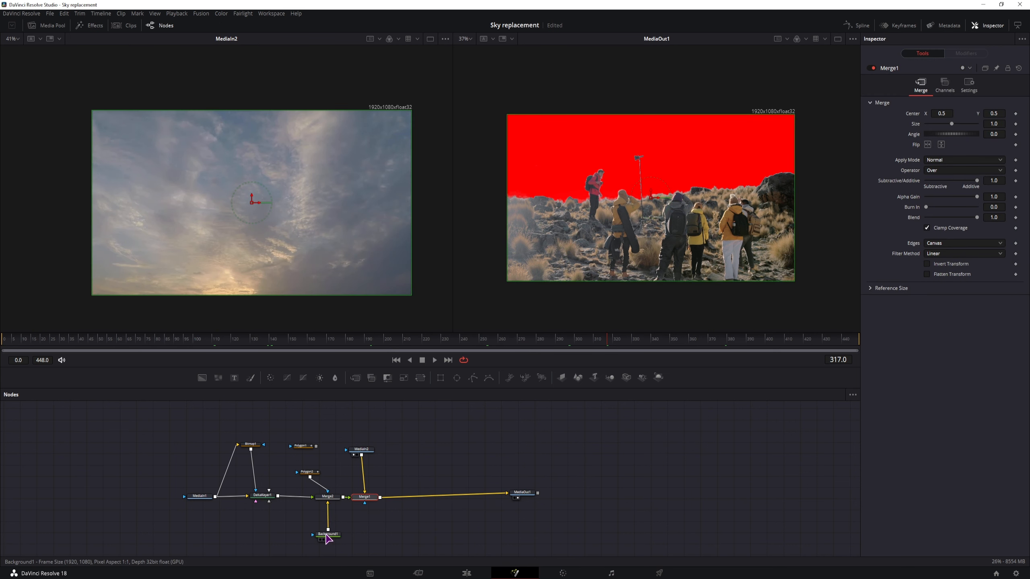
{"action": "left_click_drag", "start_coordinate": [327, 540], "coordinate": [299, 525]}
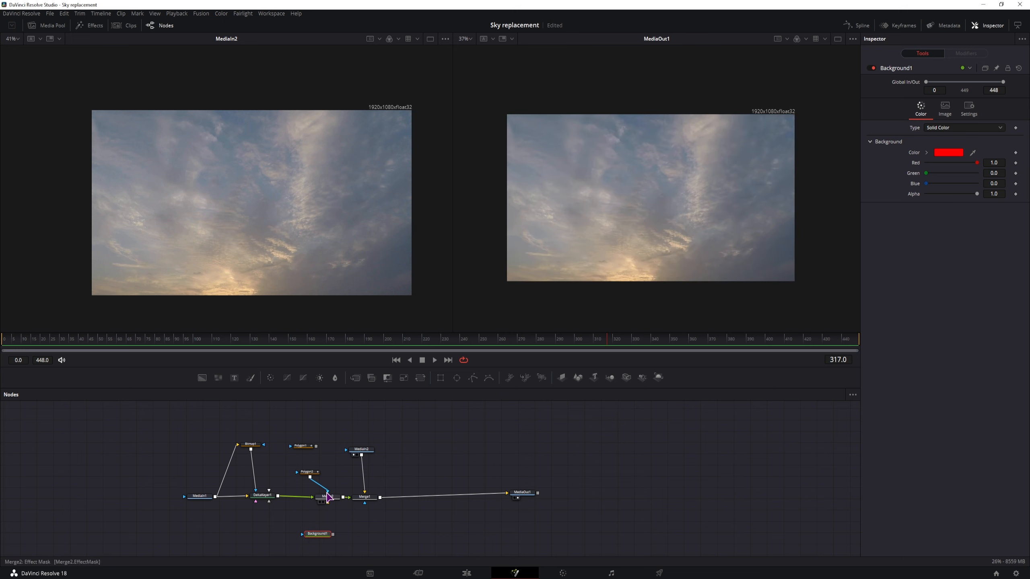
{"action": "left_click_drag", "start_coordinate": [327, 492], "coordinate": [366, 504]}
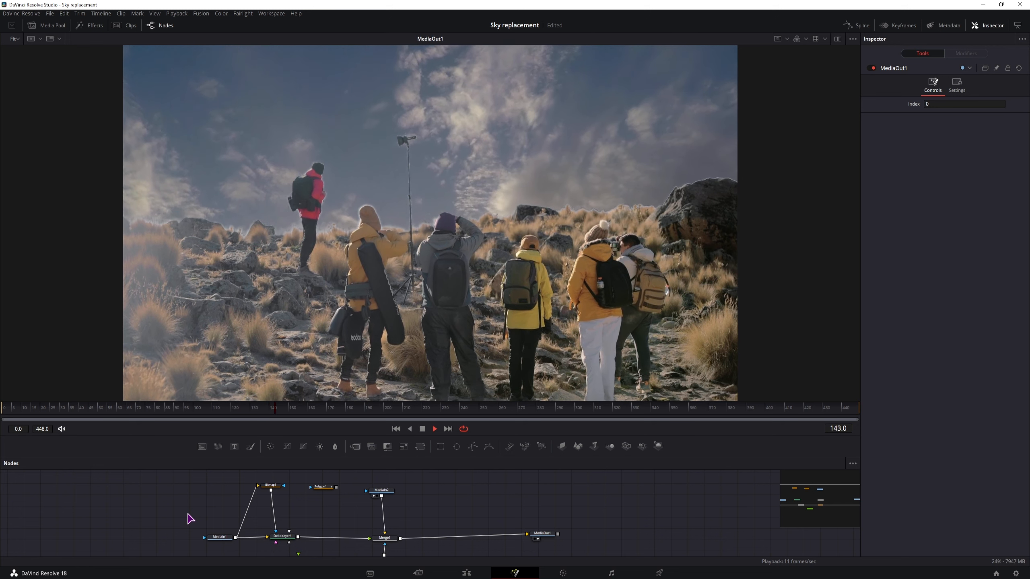
Stop playback at frame 152 and set the low matte threshold of DeltaKeyer1 to 0.85.
{"action": "key", "text": "space"}
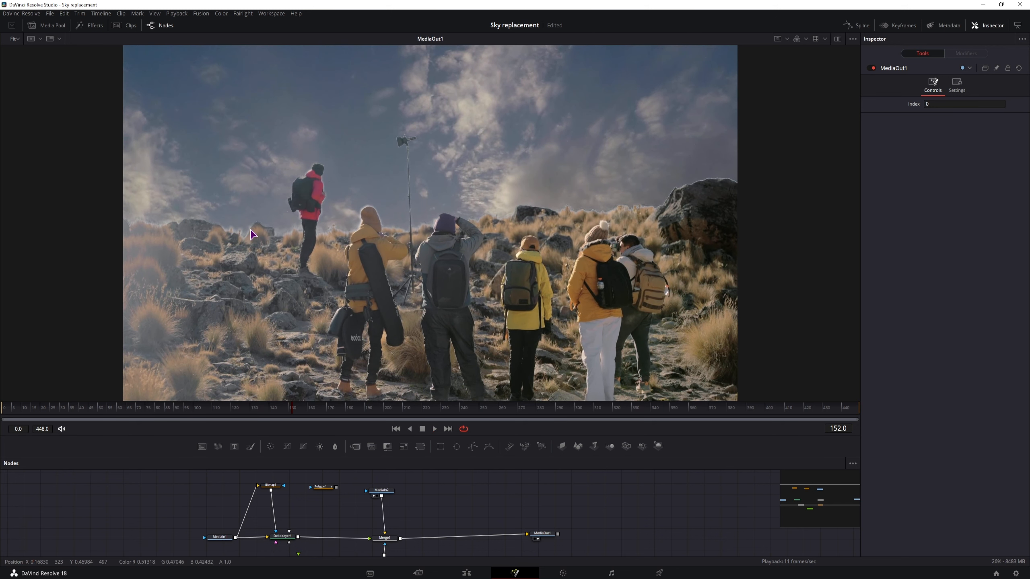
{"action": "left_click", "coordinate": [287, 537]}
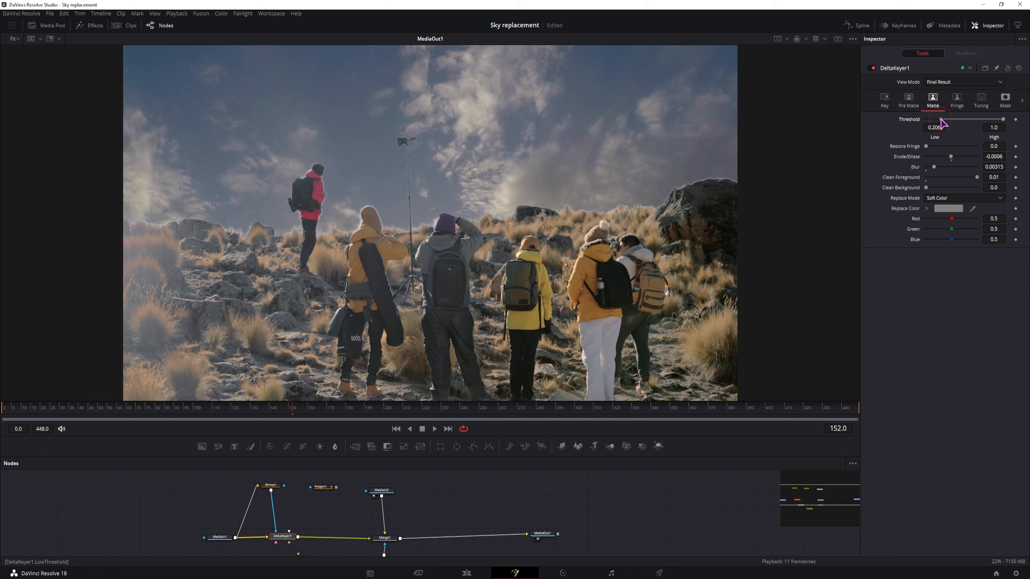
{"action": "left_click_drag", "start_coordinate": [980, 122], "coordinate": [988, 119]}
Insert a new Merge node between DeltaKeyer1 and Merge1.
{"action": "left_click_drag", "start_coordinate": [416, 515], "coordinate": [435, 505]}
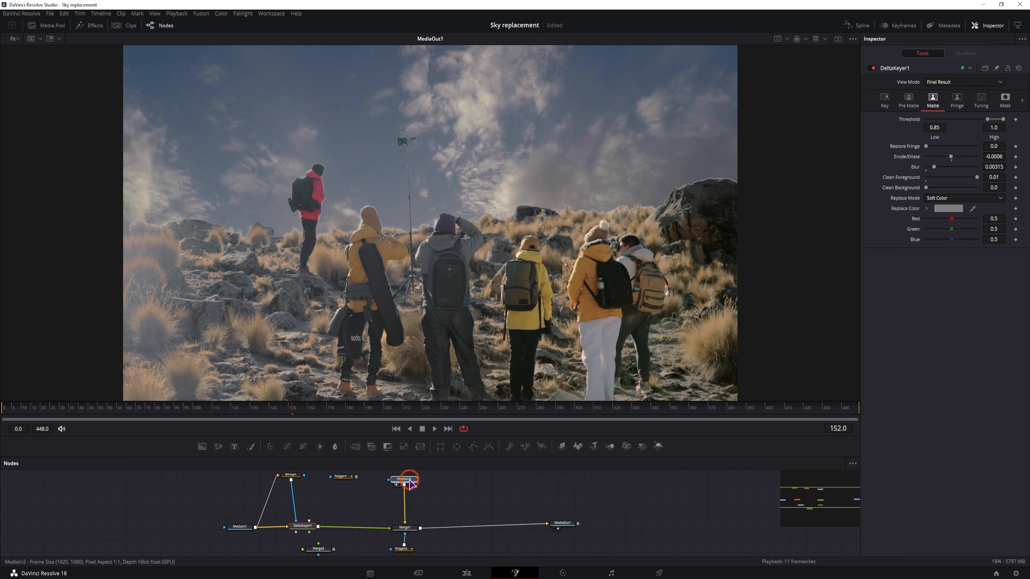
{"action": "left_click", "coordinate": [389, 527]}
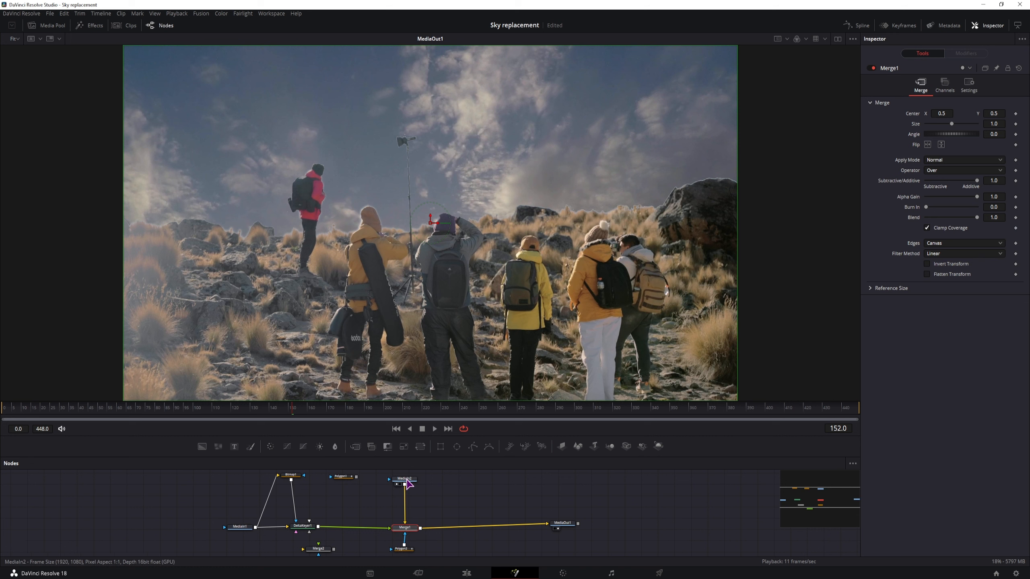
{"action": "left_click", "coordinate": [364, 503]}
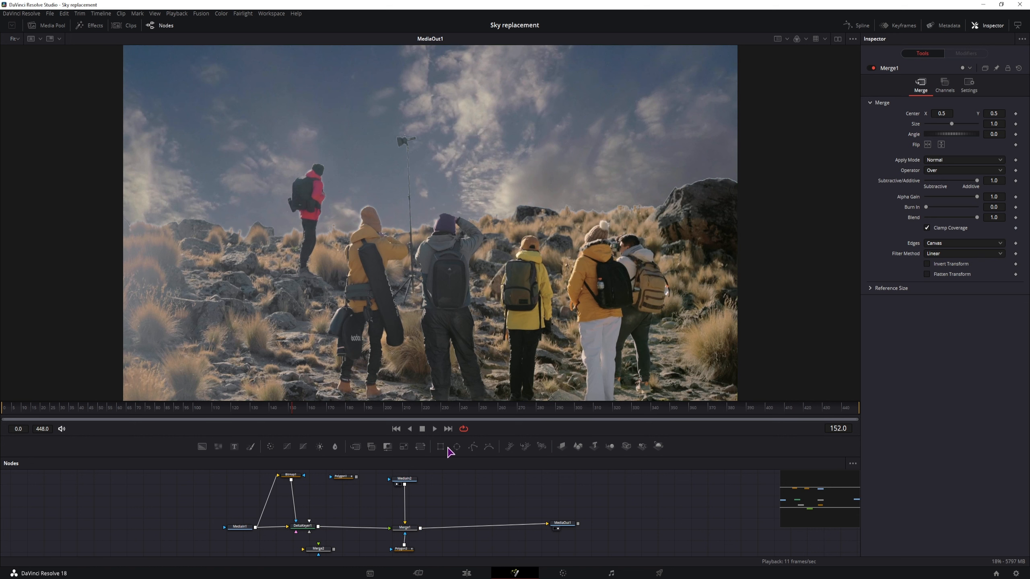
{"action": "left_click_drag", "start_coordinate": [356, 449], "coordinate": [372, 553]}
Make Background1 transparent black by setting its red and alpha values to 0.
{"action": "left_click", "coordinate": [371, 552]}
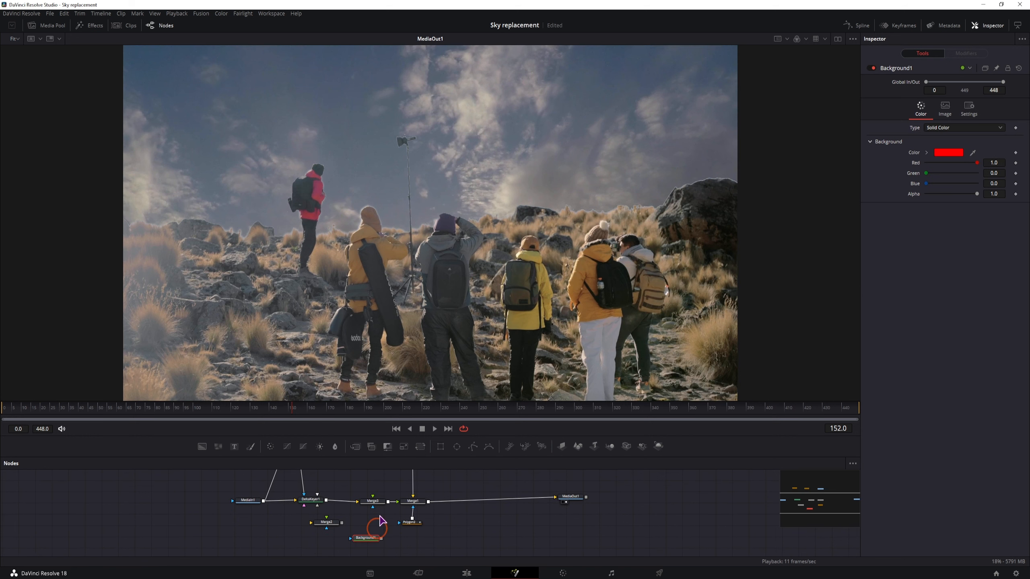
{"action": "double_click", "coordinate": [977, 163]}
{"action": "left_click", "coordinate": [996, 198]}
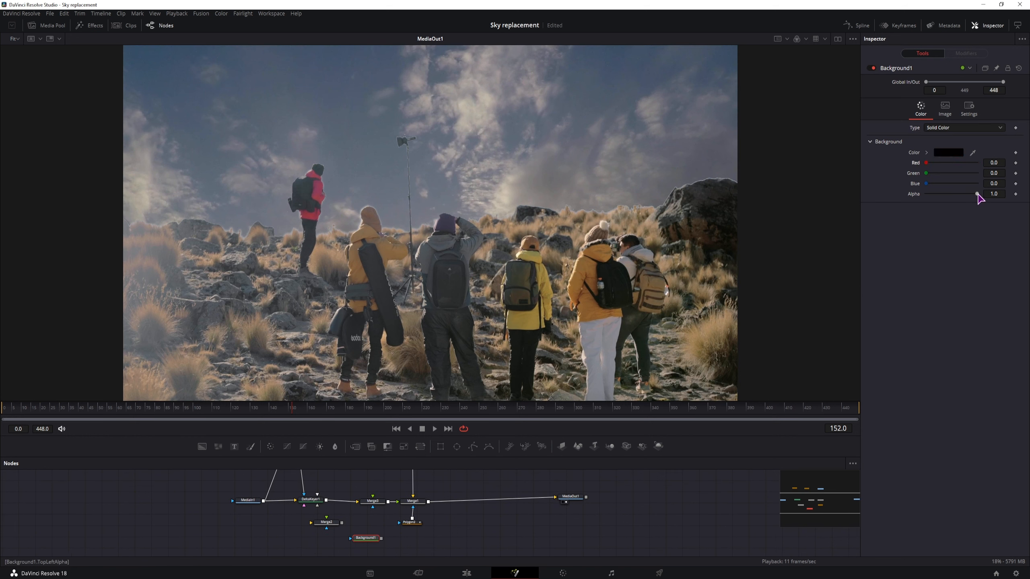
{"action": "left_click_drag", "start_coordinate": [977, 194], "coordinate": [928, 194]}
Connect Background1 to Merge3 and swap the merge's inputs so the transparent background lies behind the keyed clip.
{"action": "left_click_drag", "start_coordinate": [381, 538], "coordinate": [373, 501]}
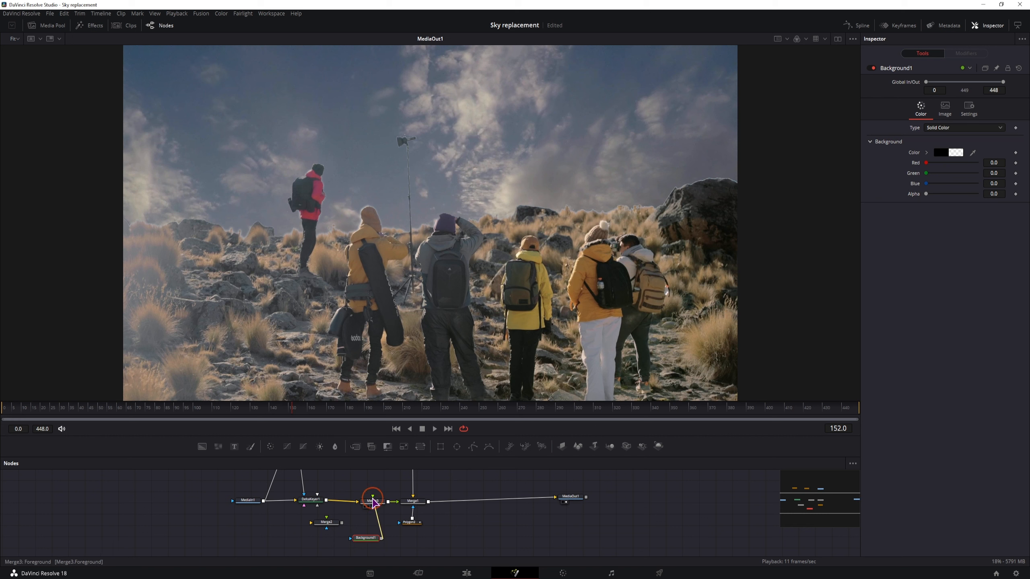
{"action": "left_click", "coordinate": [372, 502]}
{"action": "key", "text": "ctrl+t"}
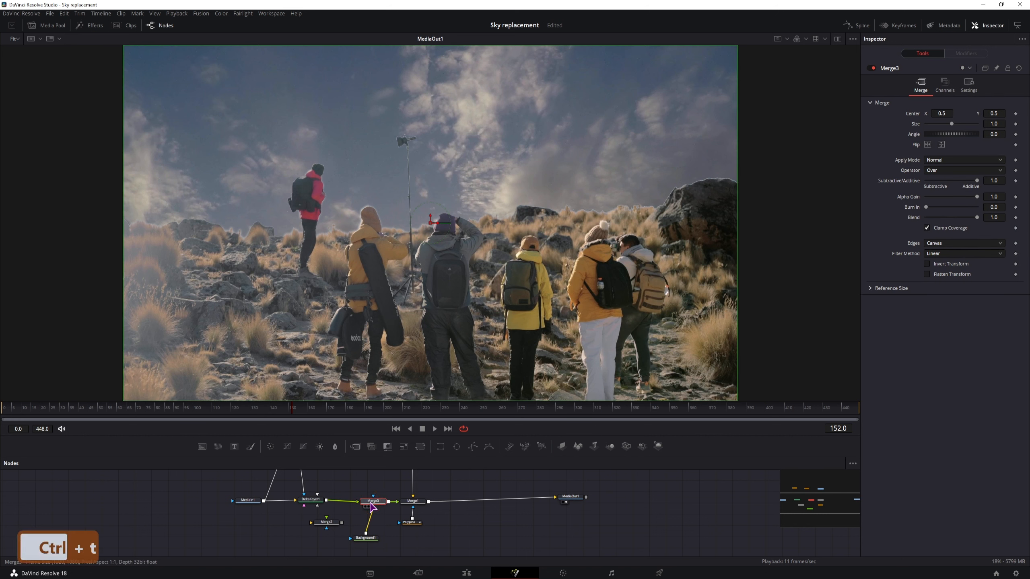
Move the Polygon2 mask from Merge1 to Merge3's effect mask input.
{"action": "left_click_drag", "start_coordinate": [409, 522], "coordinate": [373, 496]}
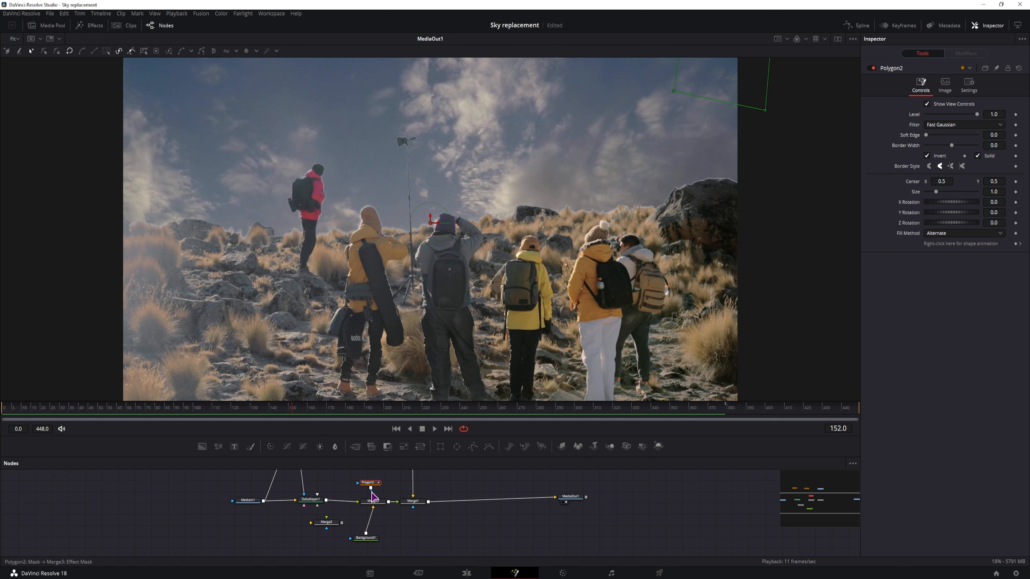
{"action": "left_click_drag", "start_coordinate": [407, 530], "coordinate": [391, 556]}
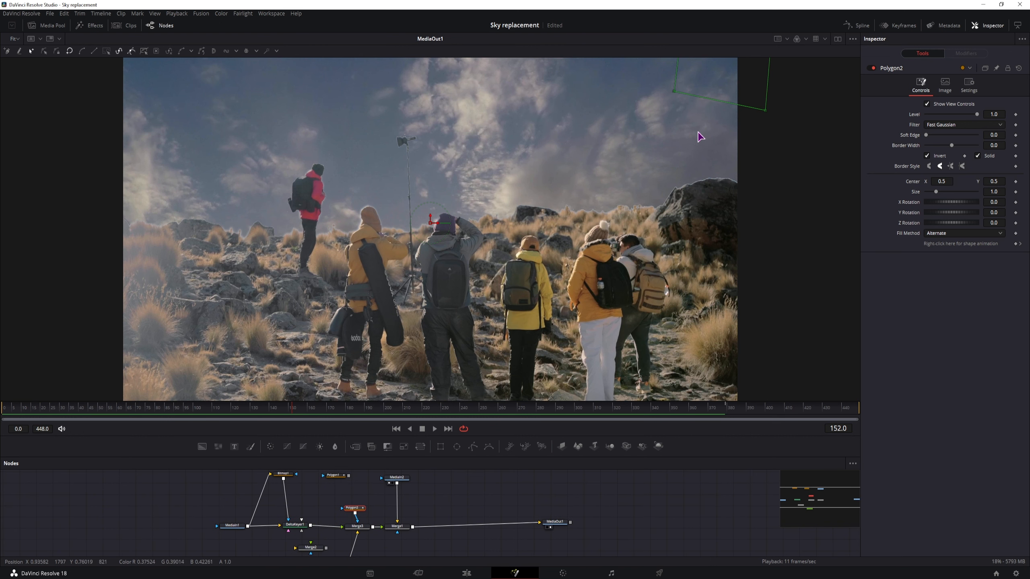
{"action": "scroll", "coordinate": [700, 135], "scroll_direction": "up", "scroll_amount": 1}
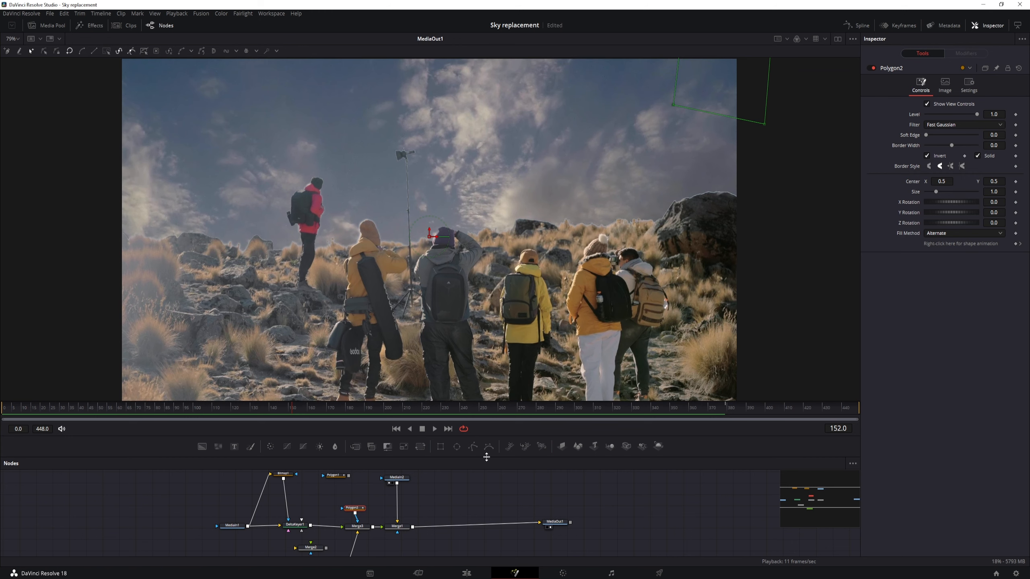
Swap Merge1's inputs so the sky clip is the foreground, and try out the merge's Blend value.
{"action": "left_click_drag", "start_coordinate": [447, 510], "coordinate": [454, 494]}
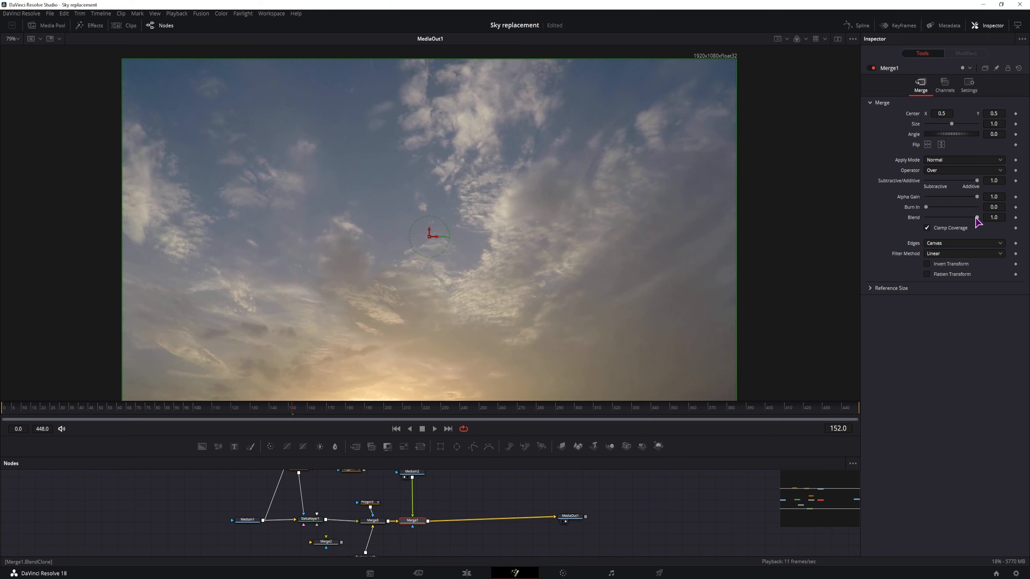
{"action": "mouse_move", "coordinate": [974, 218]}
{"action": "left_mouse_down"}
{"action": "mouse_move", "coordinate": [869, 220]}
{"action": "mouse_move", "coordinate": [993, 219]}
{"action": "left_mouse_up"}
Connect Merge3's output to Merge1's effect mask and set Merge1 to apply the mask inverted.
{"action": "left_click_drag", "start_coordinate": [396, 538], "coordinate": [413, 523]}
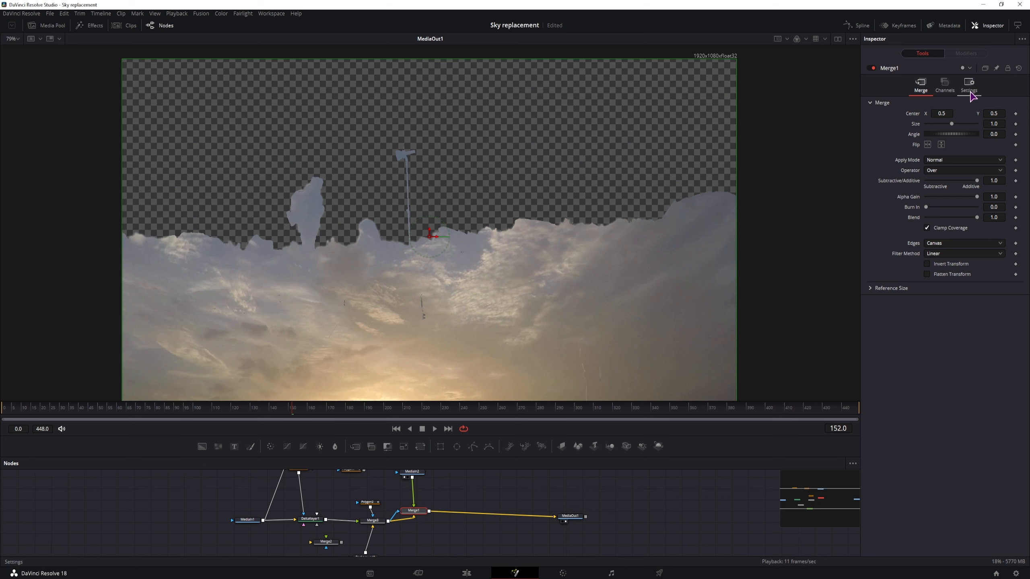
{"action": "left_click", "coordinate": [970, 91]}
{"action": "left_click", "coordinate": [927, 139]}
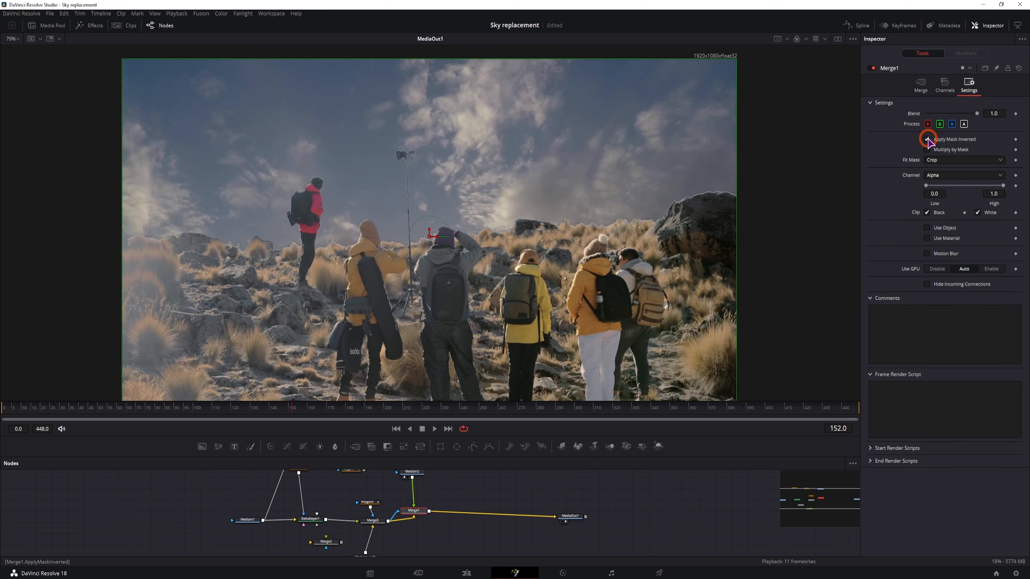
Try different Blend values on the masked Merge1 and return Blend to 1.0.
{"action": "left_click", "coordinate": [920, 85]}
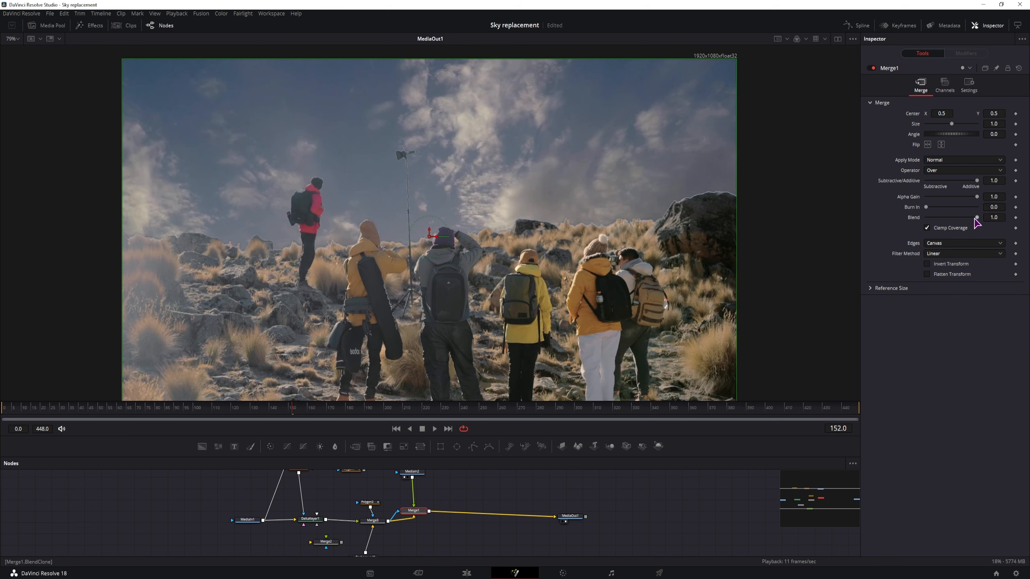
{"action": "left_click_drag", "start_coordinate": [977, 221], "coordinate": [997, 229]}
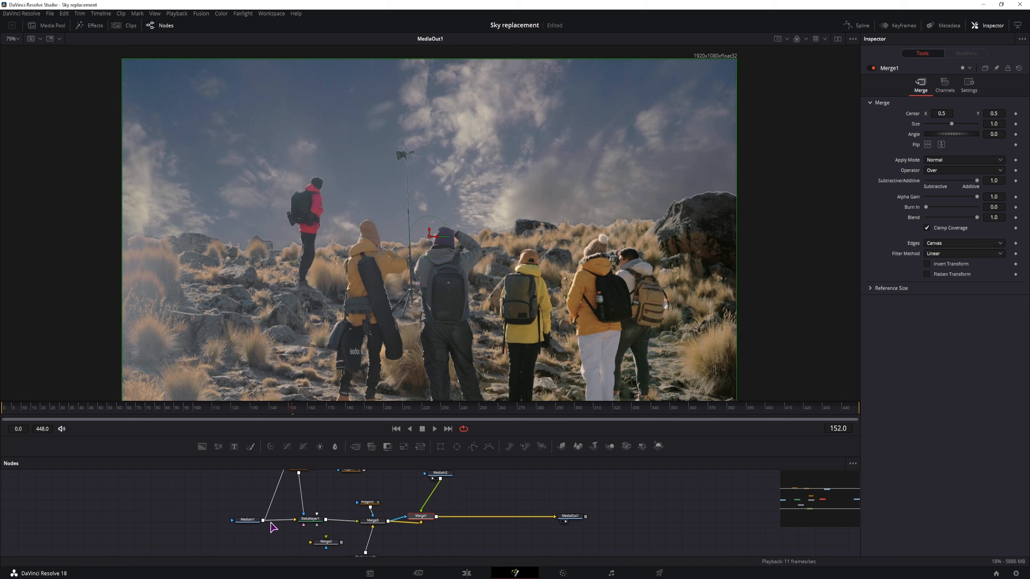
Connect the original MediaIn1 clip to Merge1's background input and lower Merge1's Blend to 0.236.
{"action": "left_click_drag", "start_coordinate": [263, 520], "coordinate": [413, 479]}
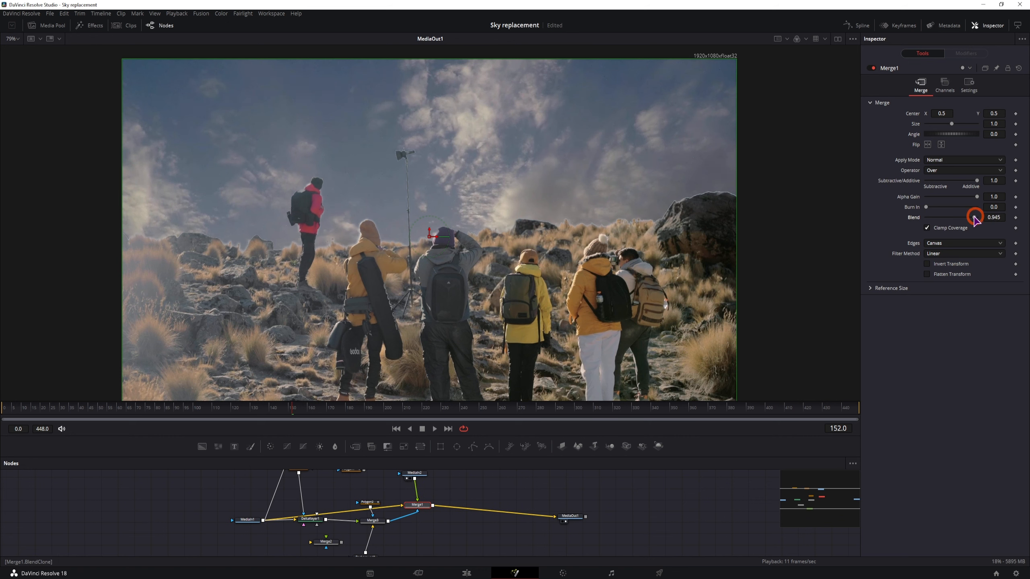
{"action": "left_click_drag", "start_coordinate": [975, 219], "coordinate": [911, 220]}
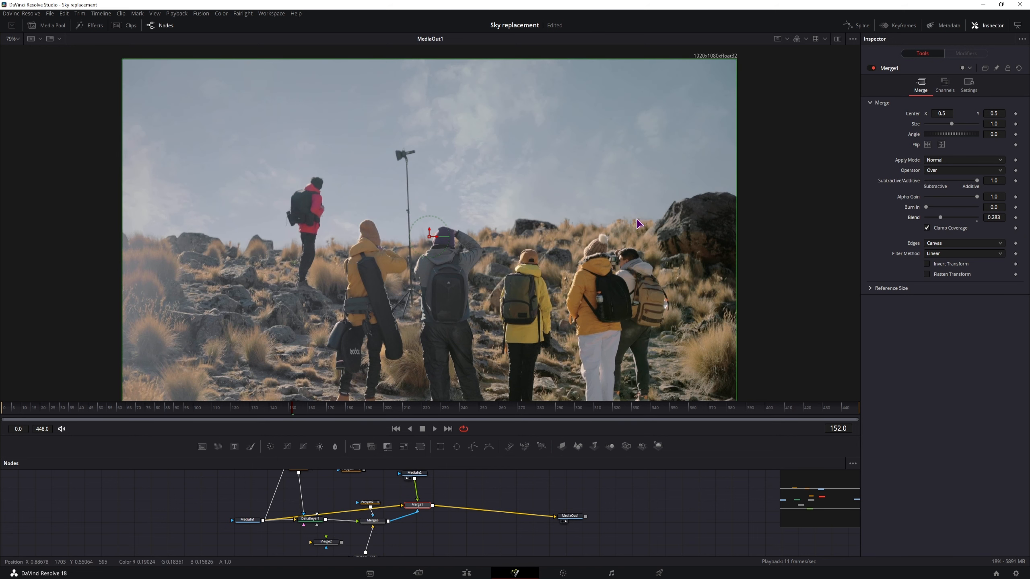
{"action": "mouse_move", "coordinate": [940, 221]}
{"action": "left_mouse_down"}
{"action": "mouse_move", "coordinate": [961, 218]}
{"action": "mouse_move", "coordinate": [941, 220]}
{"action": "left_mouse_up"}
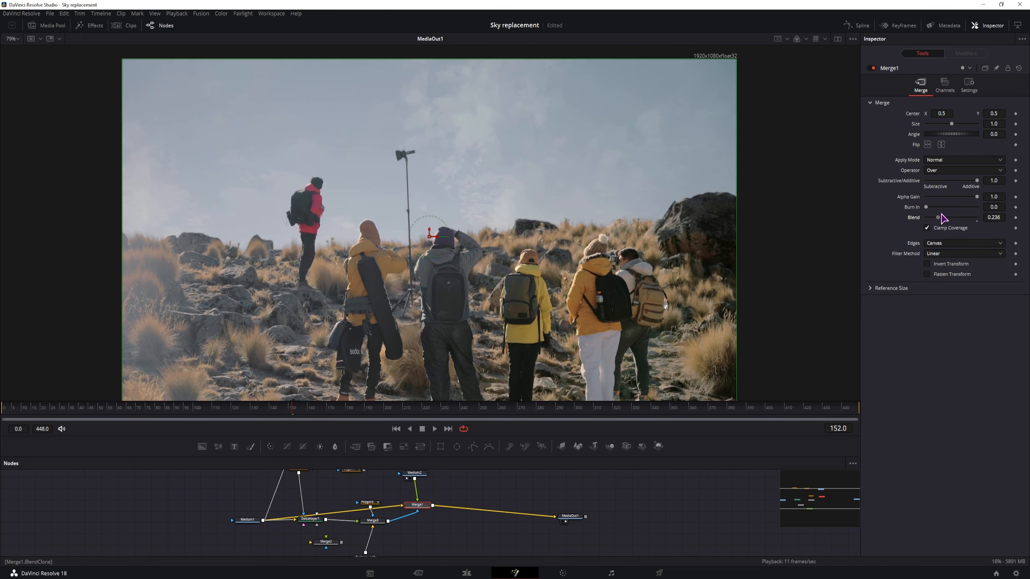